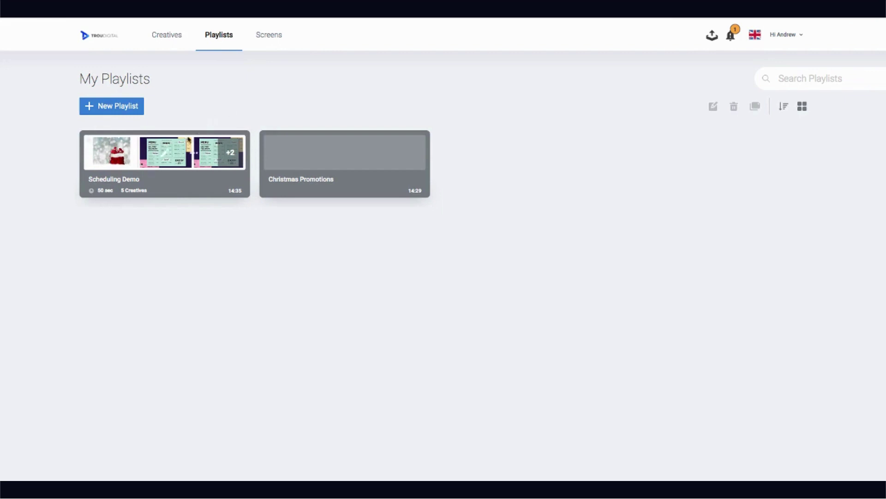
# Look into the Scheduling Demo playlist, then open My Screen in the screen editor.
pyautogui.moveTo(164, 156)
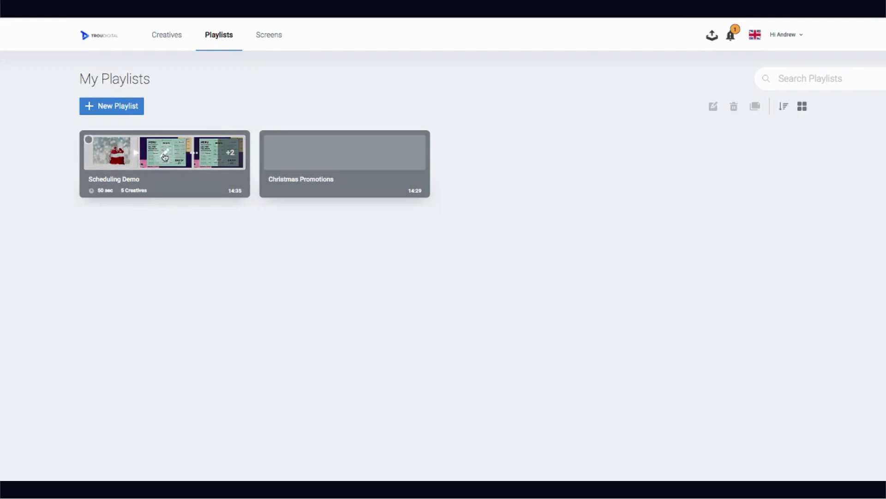
pyautogui.click(165, 156)
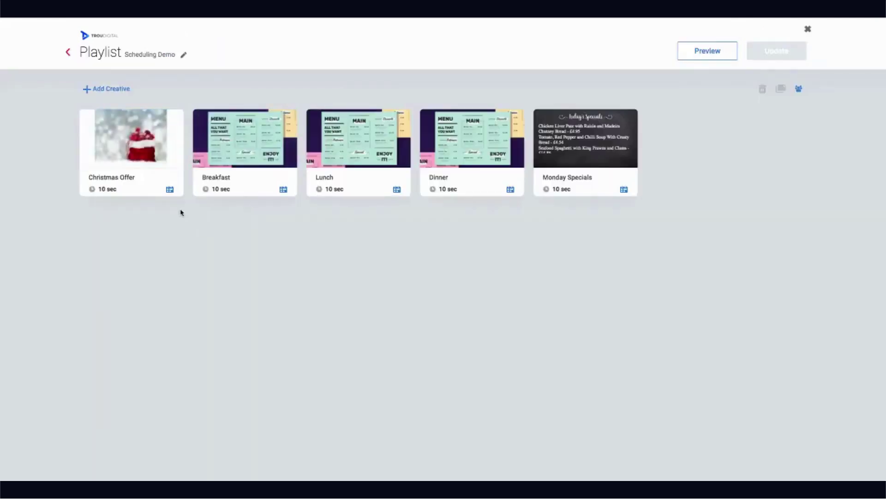
pyautogui.moveTo(238, 169)
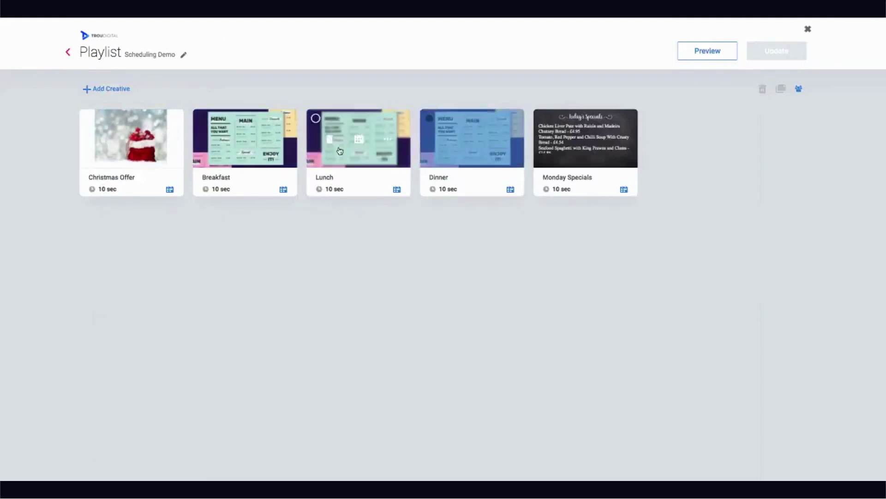
pyautogui.click(68, 53)
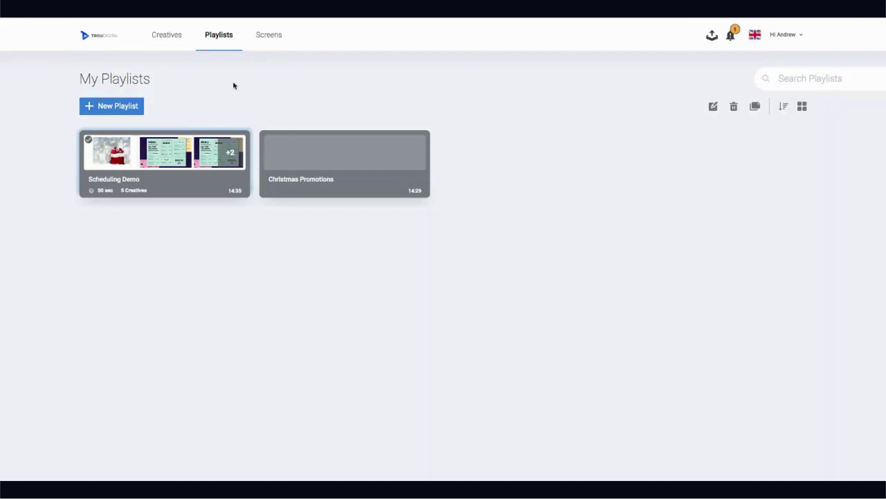
pyautogui.click(272, 43)
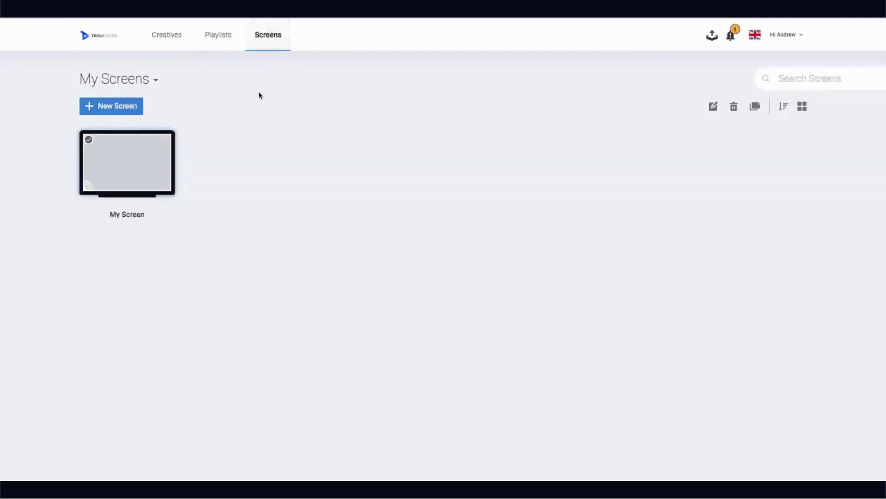
pyautogui.click(125, 164)
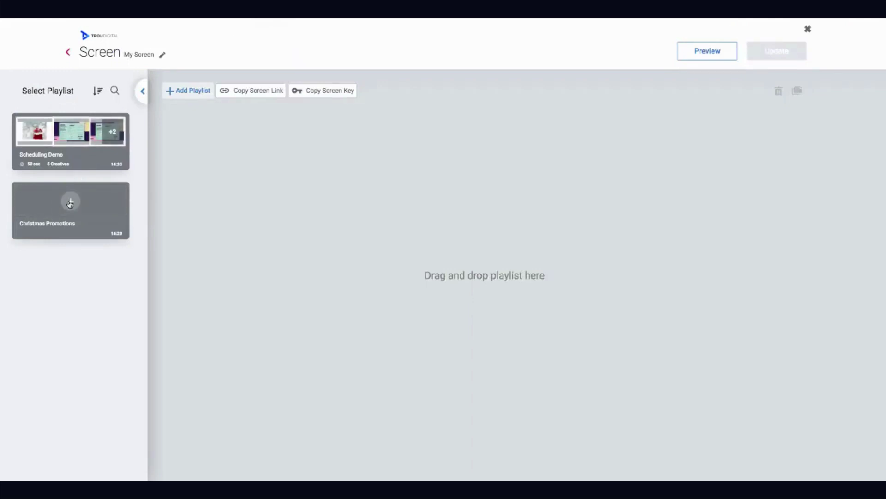
# Add Christmas Promotions to My Screen and check its play-forever schedule.
pyautogui.click(71, 203)
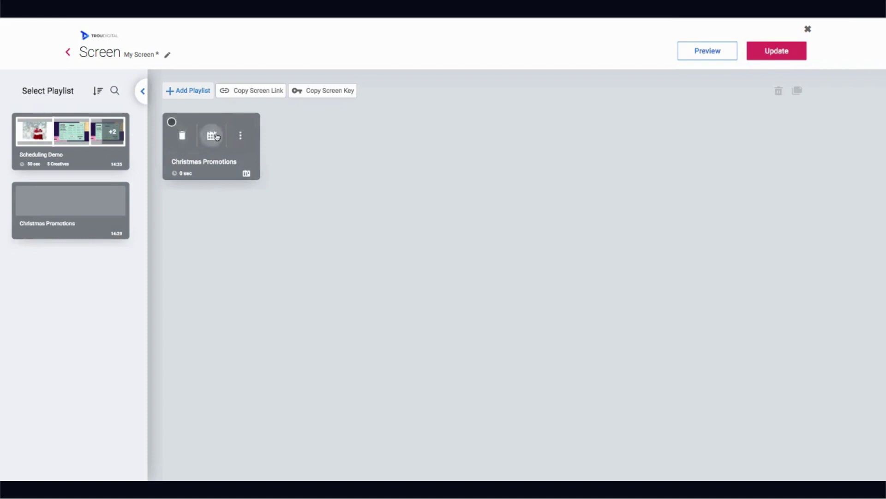
pyautogui.click(214, 135)
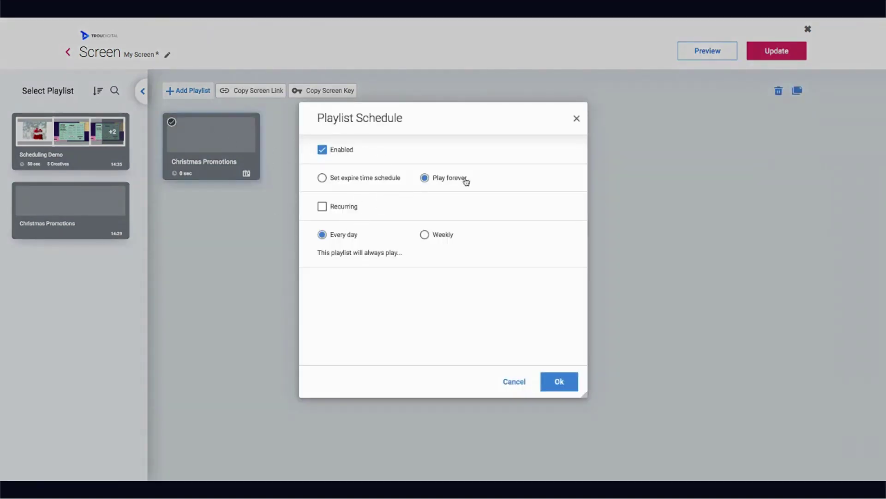
pyautogui.click(577, 118)
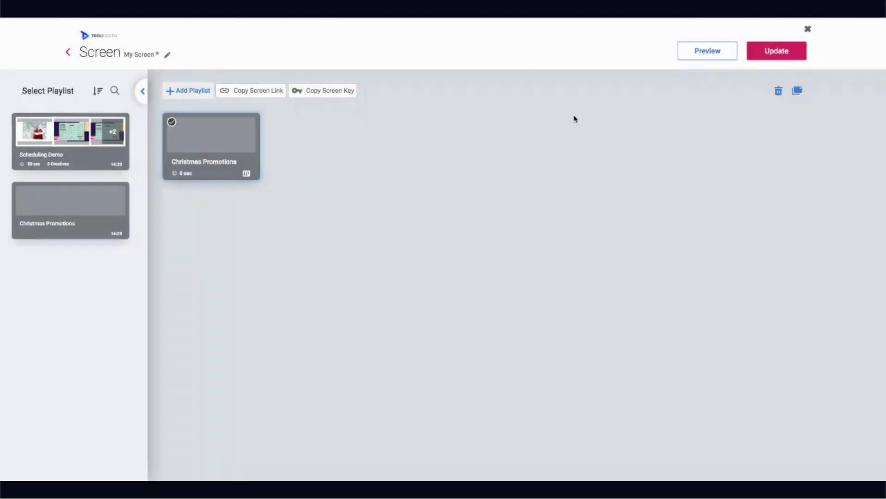
# Leave the screen editor discarding the changes and return to My Playlists.
pyautogui.click(65, 52)
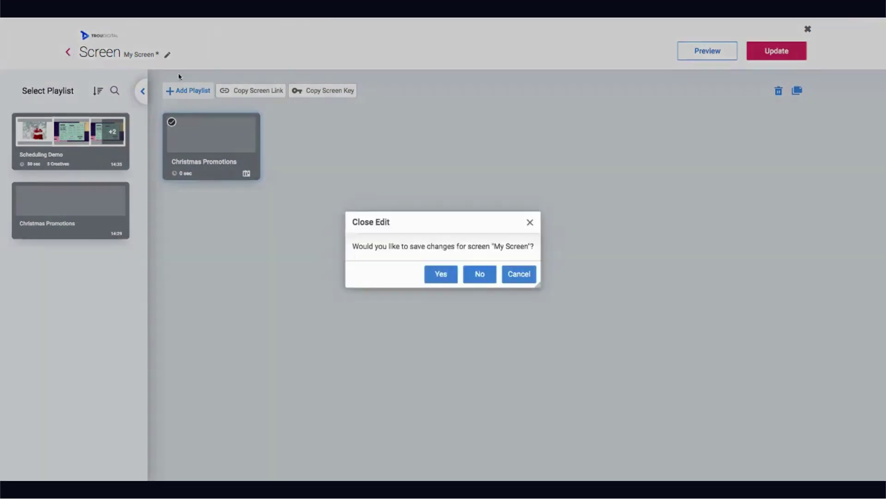
pyautogui.click(485, 275)
pyautogui.click(217, 34)
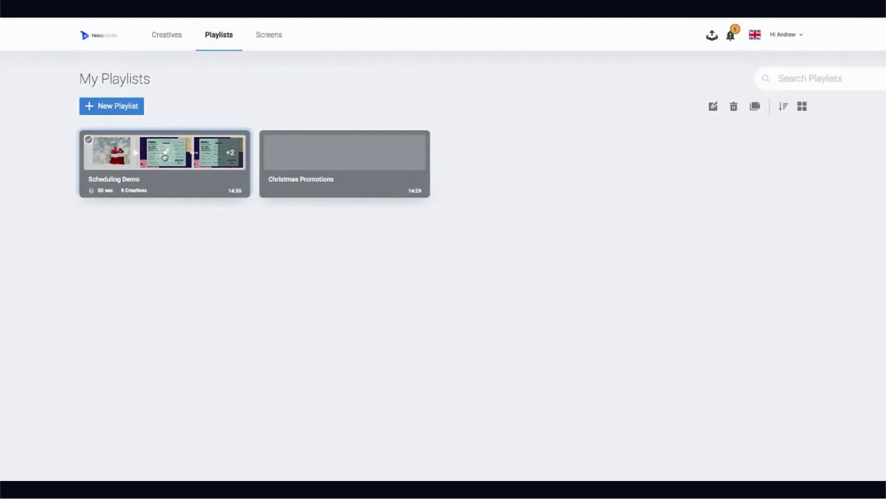
# In Scheduling Demo, review the Christmas Offer and Breakfast schedules, then reopen Christmas Offer's.
pyautogui.click(165, 156)
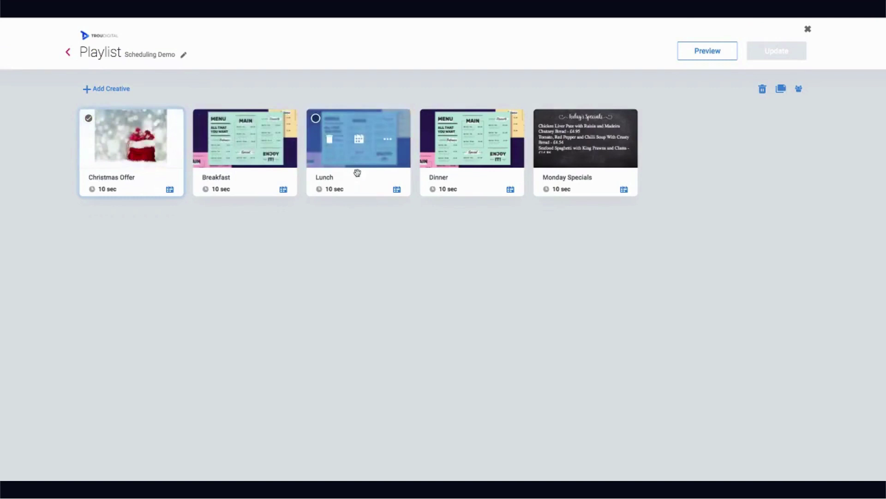
pyautogui.click(121, 88)
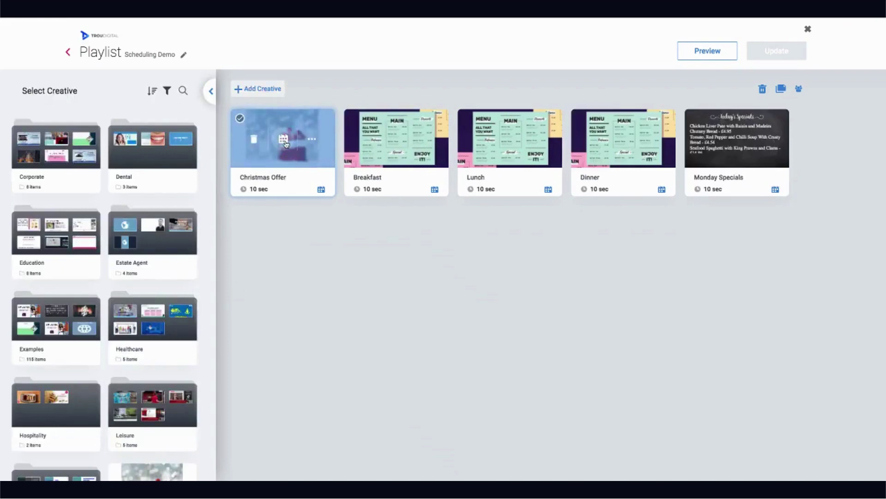
pyautogui.click(283, 139)
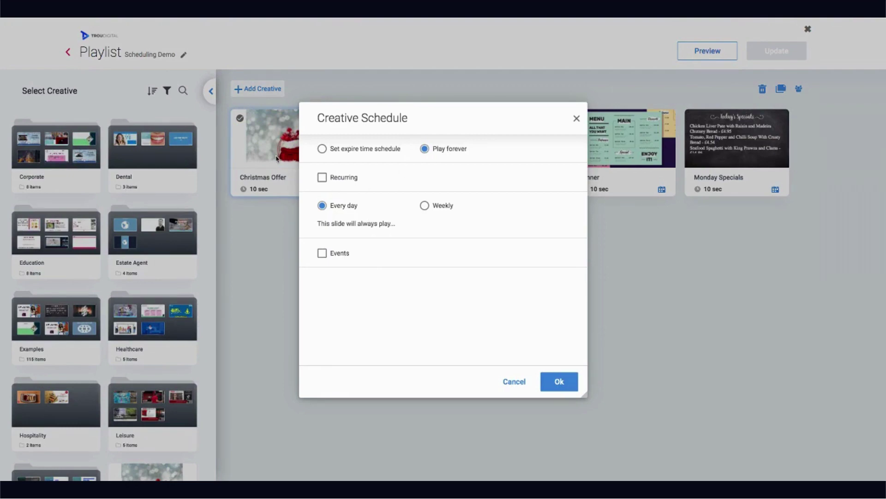
pyautogui.click(576, 119)
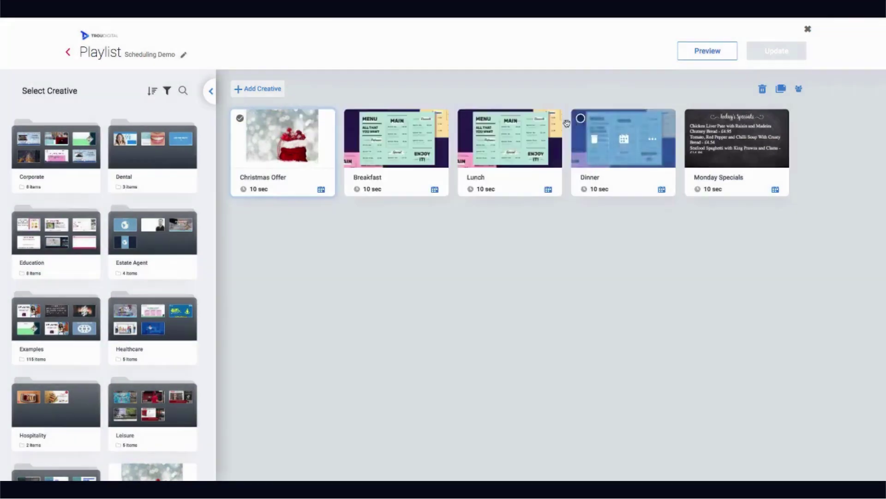
pyautogui.click(397, 140)
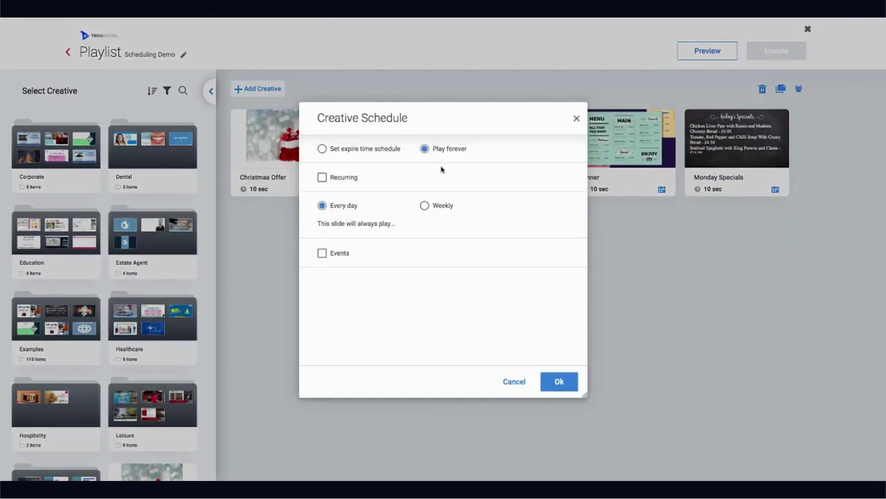
pyautogui.click(577, 120)
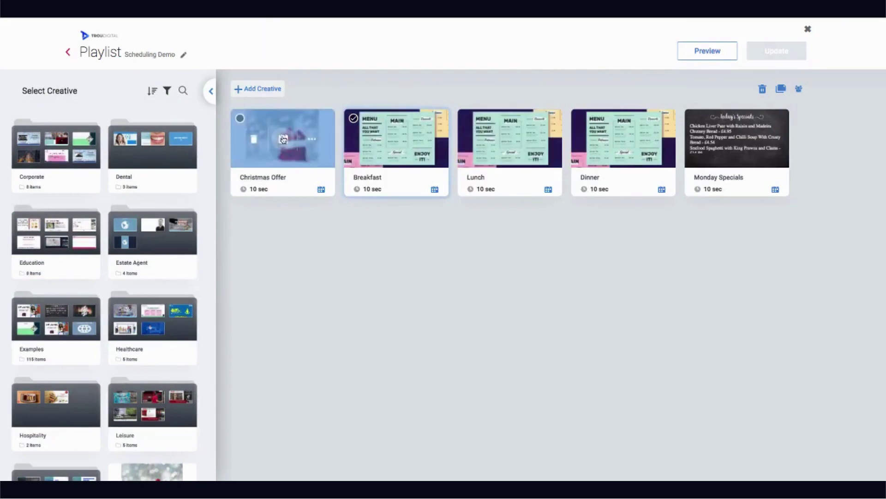
pyautogui.click(284, 140)
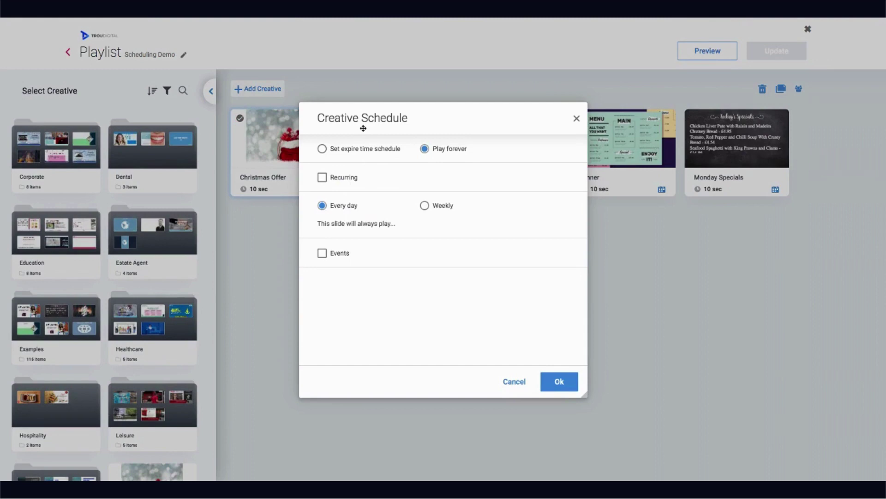
# Give Christmas Offer a start date of 1 Dec 2020 and expiry date of 31 Dec 2020.
pyautogui.click(354, 153)
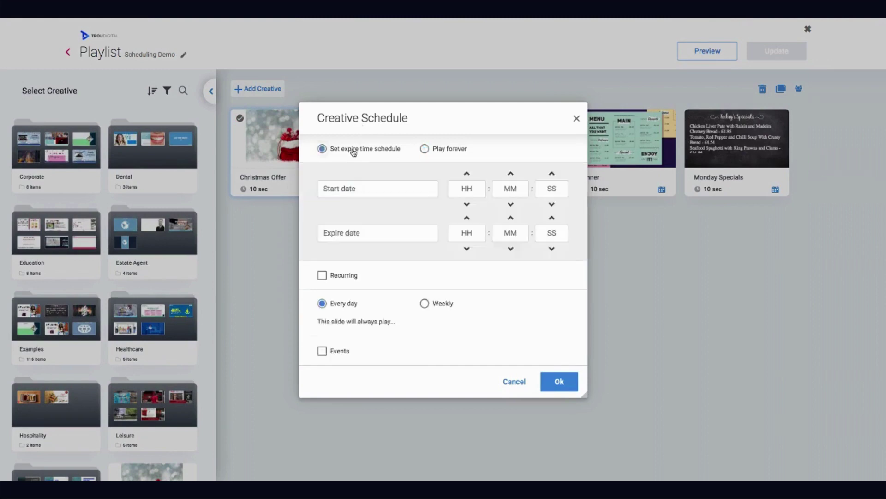
pyautogui.click(393, 188)
pyautogui.click(430, 216)
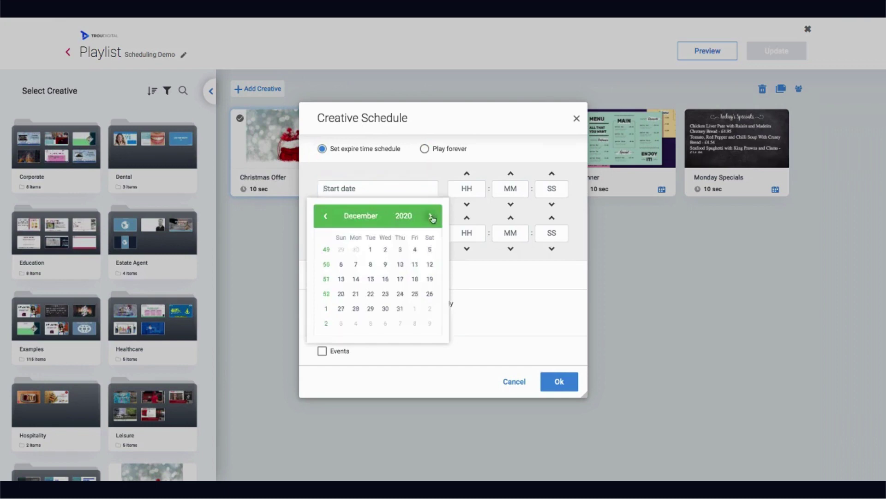
pyautogui.click(370, 250)
pyautogui.click(372, 233)
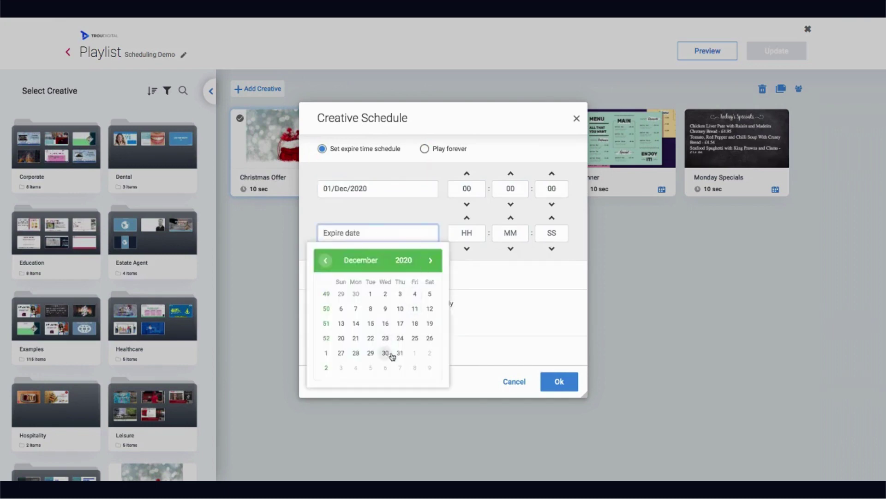
pyautogui.click(401, 353)
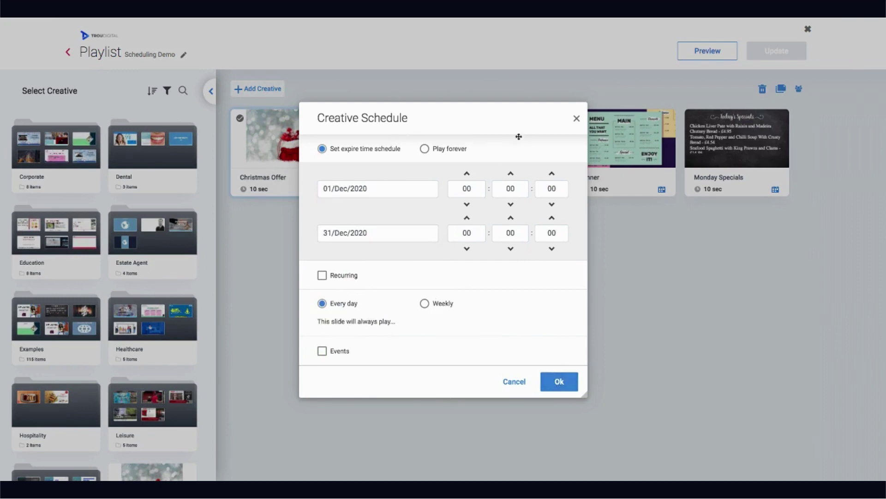
pyautogui.click(558, 381)
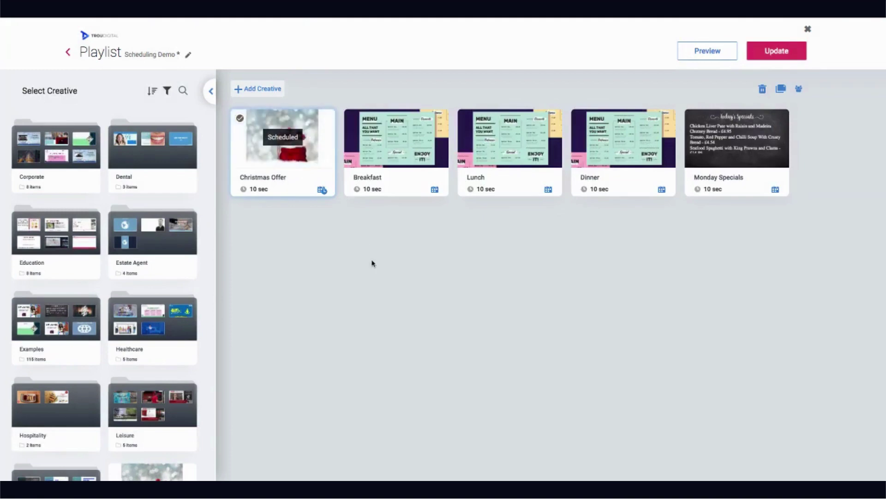
# Peek at the Breakfast and Christmas Offer schedules, closing both unchanged.
pyautogui.moveTo(324, 163)
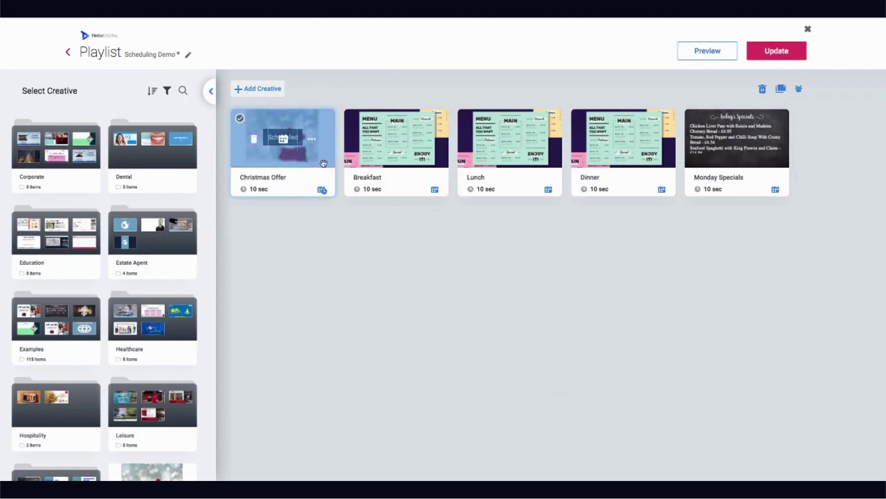
pyautogui.moveTo(386, 189)
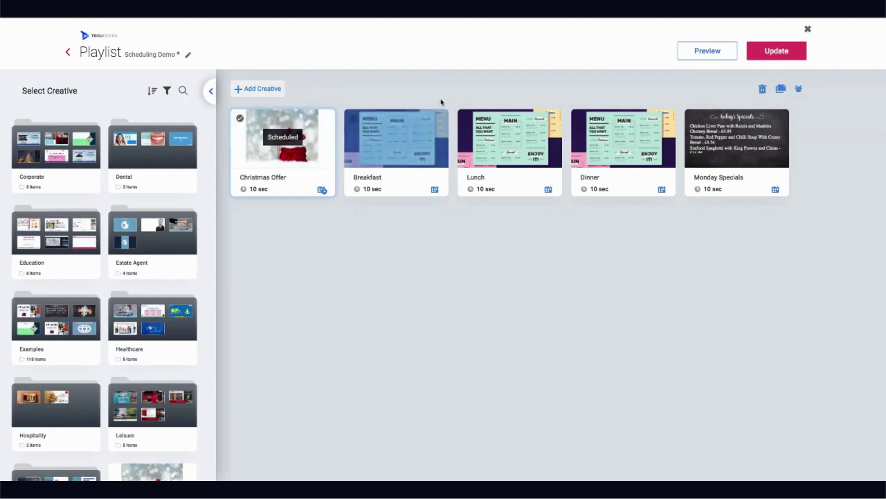
pyautogui.moveTo(496, 182)
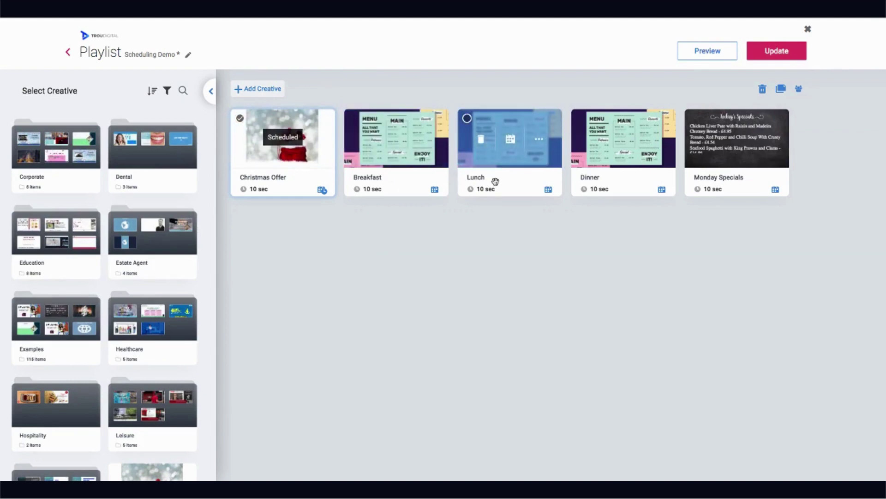
pyautogui.click(395, 140)
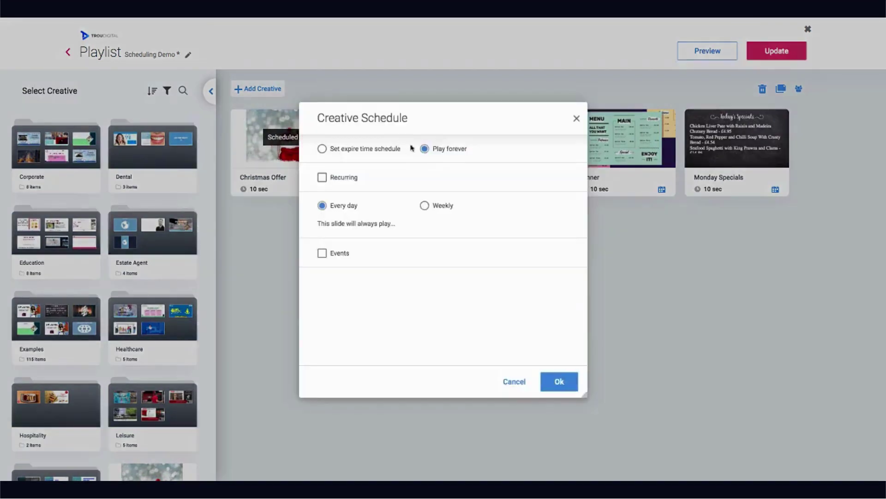
pyautogui.click(577, 118)
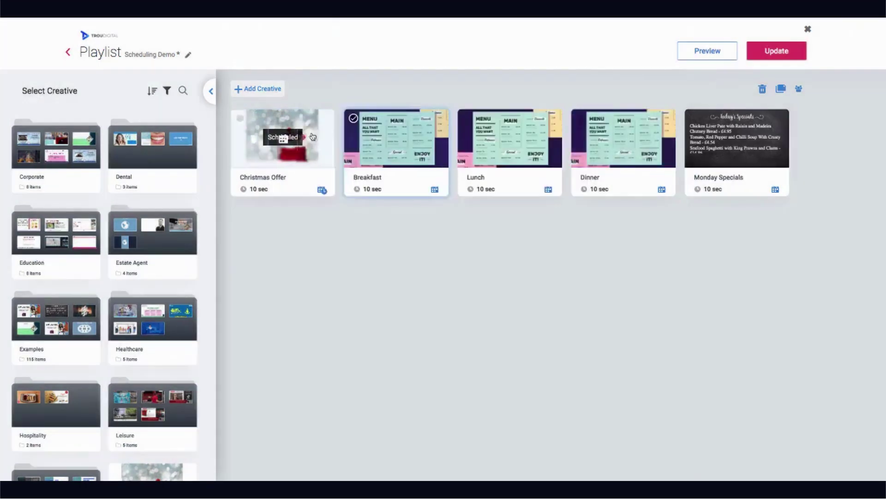
pyautogui.moveTo(391, 162)
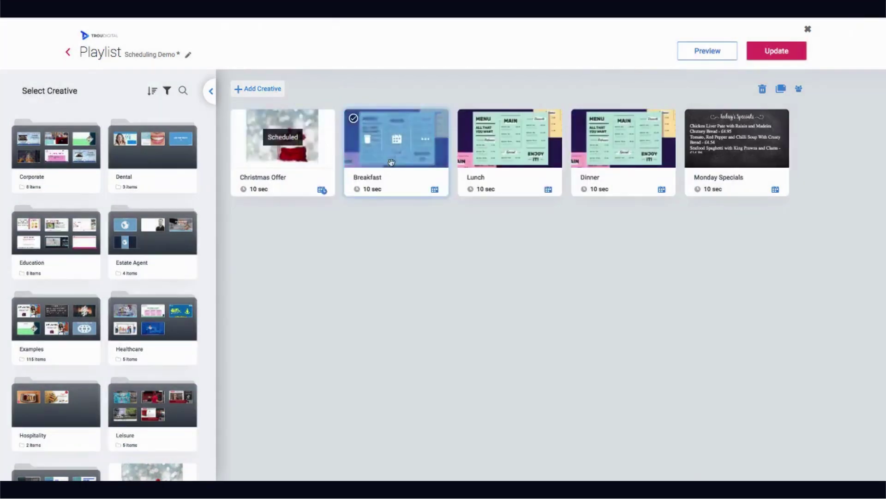
pyautogui.moveTo(627, 153)
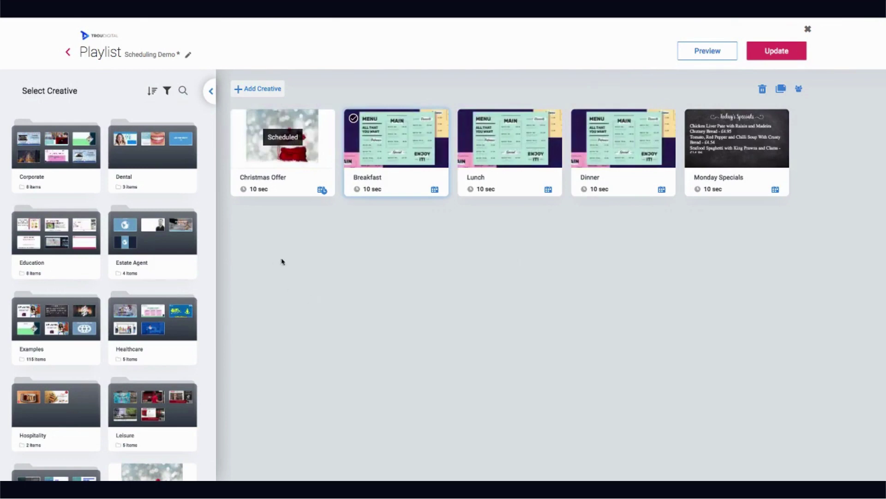
pyautogui.click(301, 140)
pyautogui.click(301, 140)
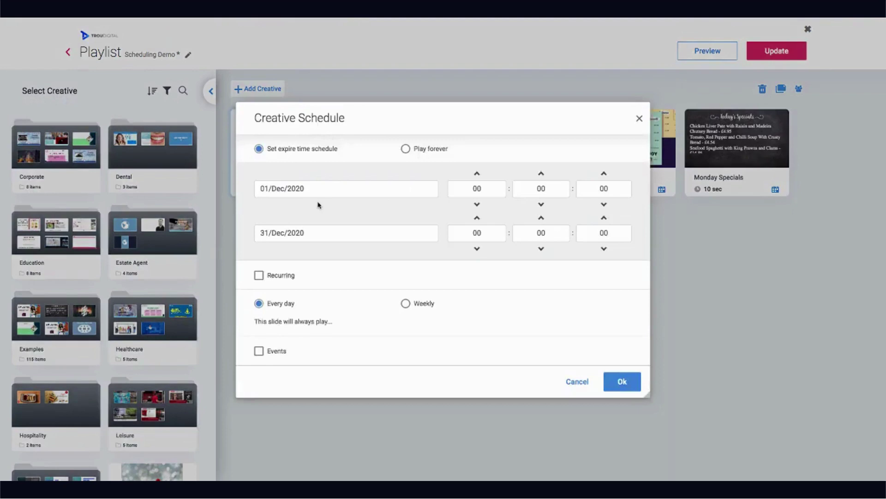
pyautogui.click(639, 119)
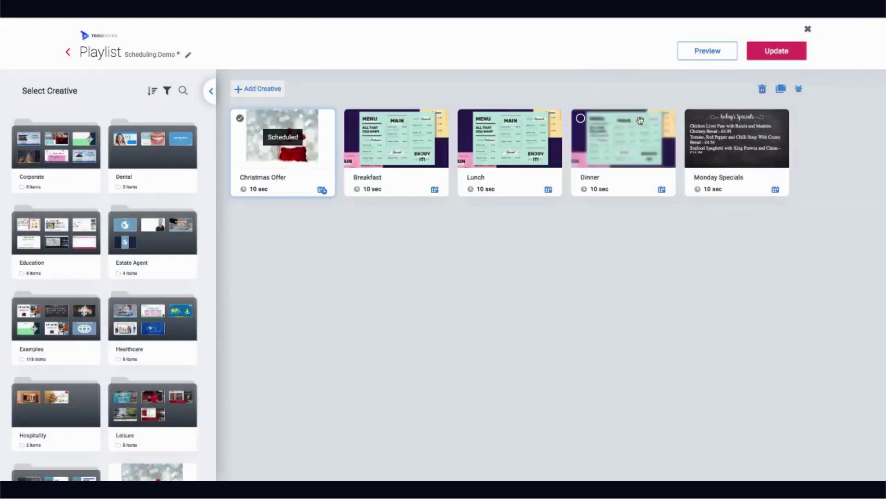
# Recheck Christmas Offer's 01/Dec/2020–31/Dec/2020 dates, then bring up Breakfast's schedule settings.
pyautogui.click(282, 137)
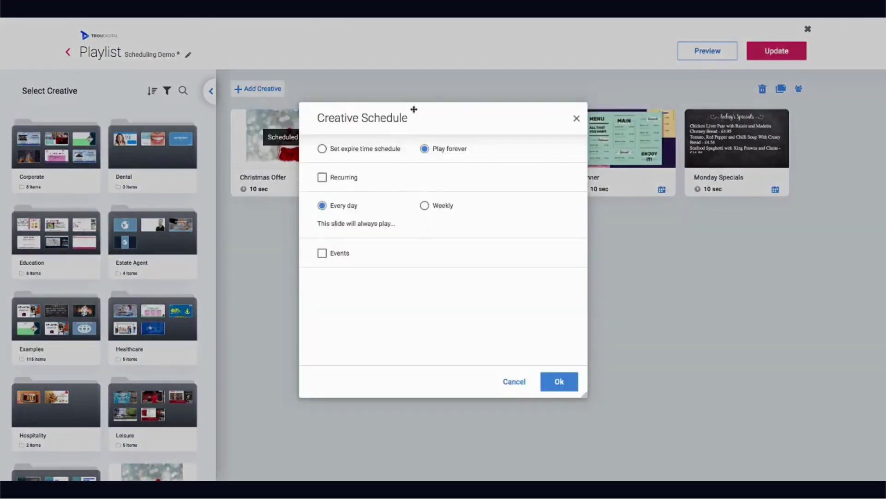
pyautogui.click(367, 150)
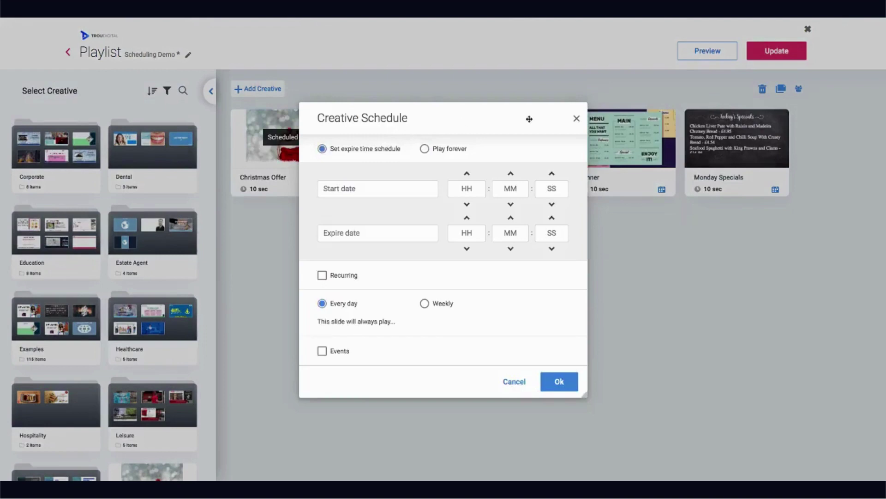
pyautogui.click(577, 119)
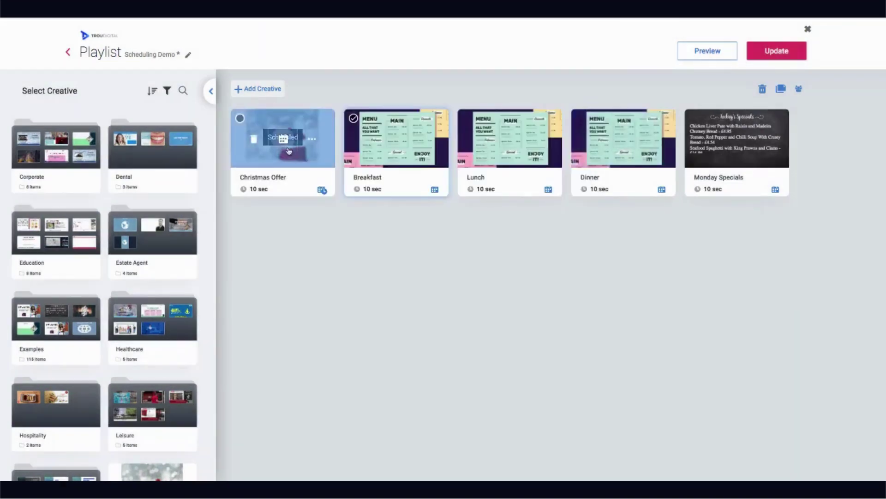
pyautogui.click(284, 137)
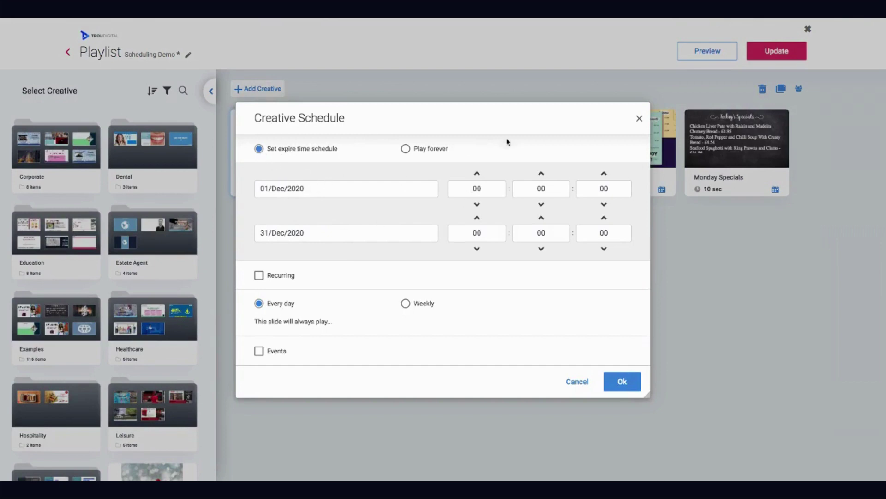
pyautogui.click(639, 118)
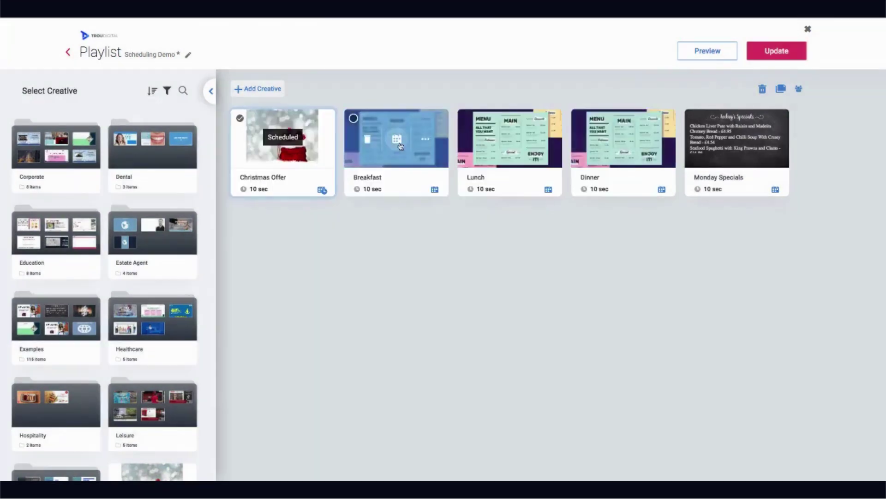
pyautogui.click(401, 142)
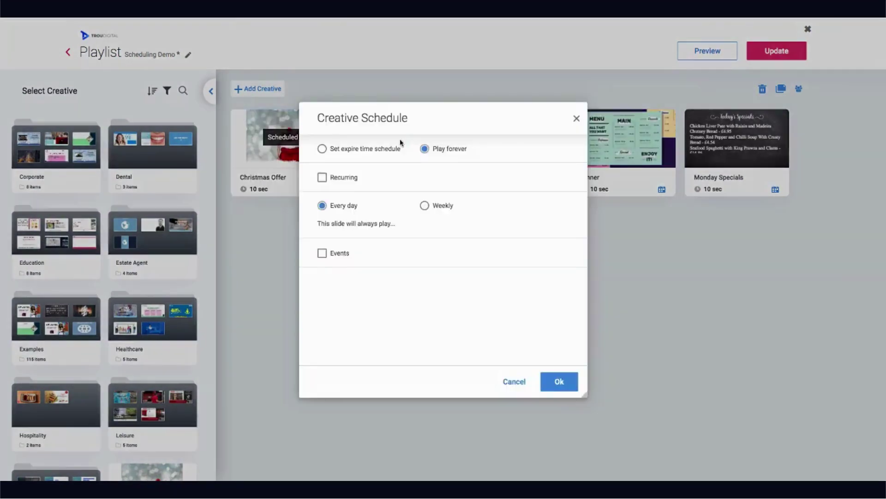
# Give Breakfast a start date of 1 Dec 2020 and expiry date of 31 Dec 2020.
pyautogui.click(364, 148)
pyautogui.click(389, 184)
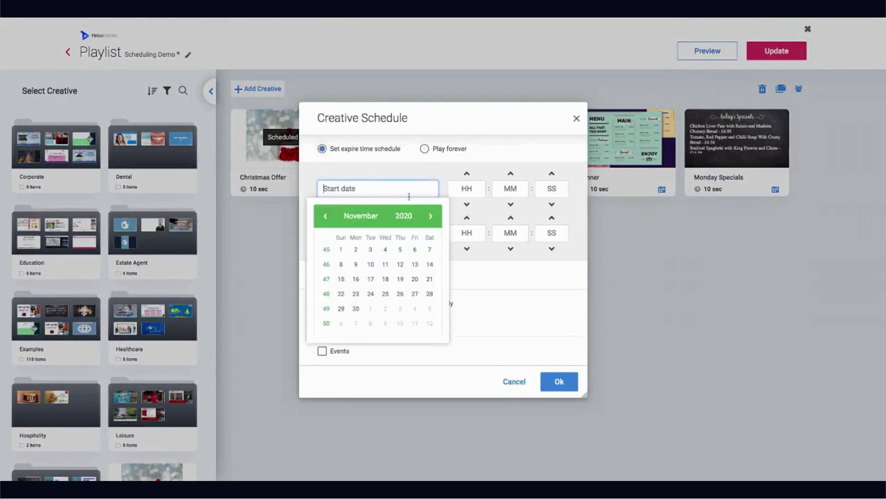
pyautogui.click(430, 216)
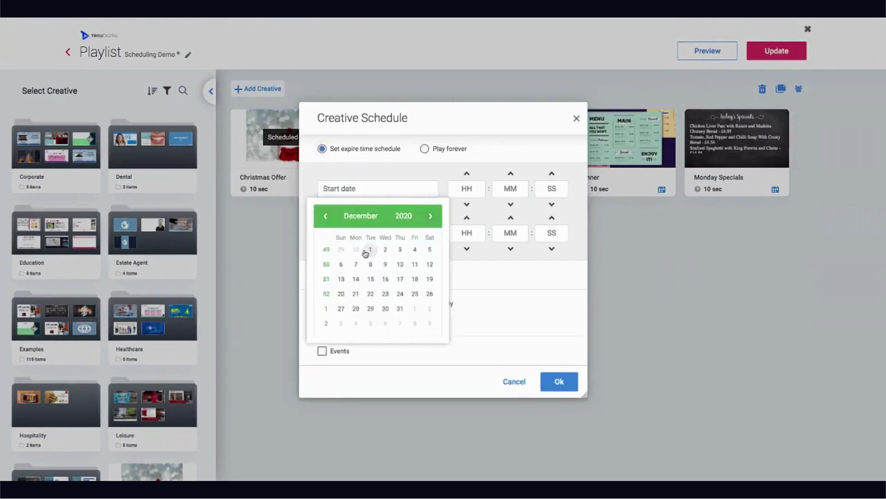
pyautogui.click(369, 250)
pyautogui.click(374, 231)
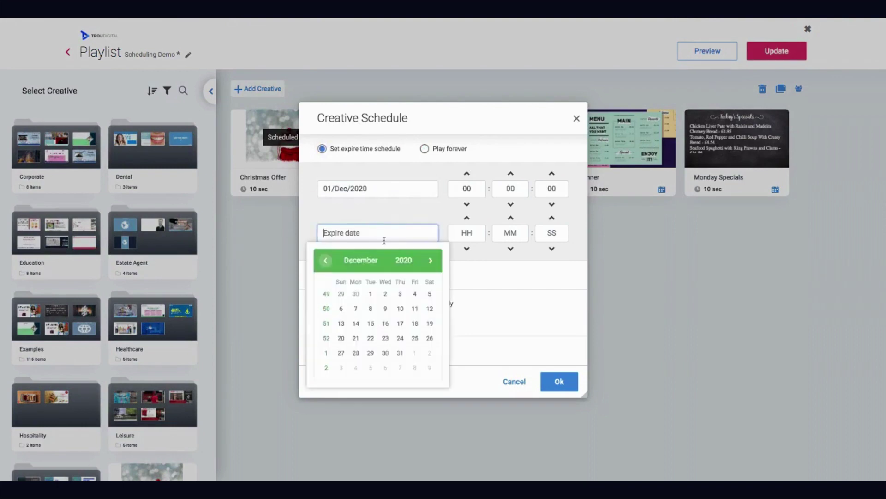
pyautogui.click(400, 353)
# Make Breakfast recur daily from 08:00 to 11:59 and save the schedule.
pyautogui.click(323, 276)
pyautogui.scroll(-2, 454, 278)
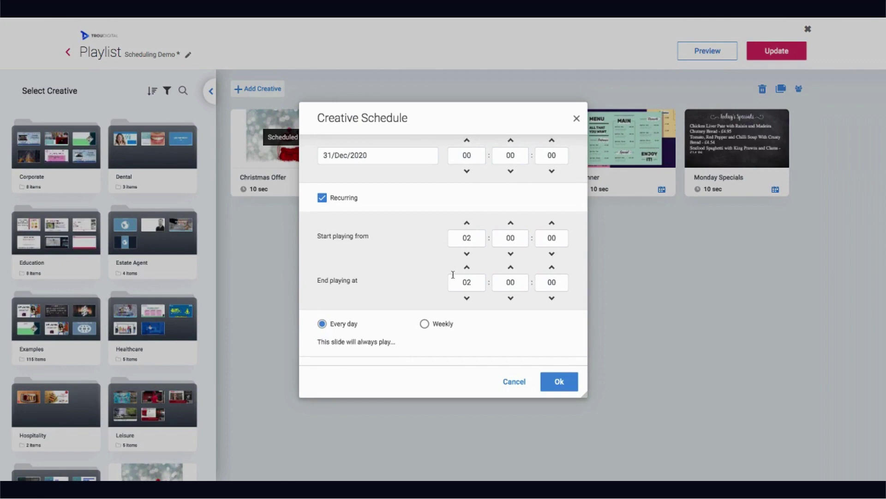
pyautogui.click(473, 237)
pyautogui.scroll(3, 390, 192)
pyautogui.scroll(-2, 419, 274)
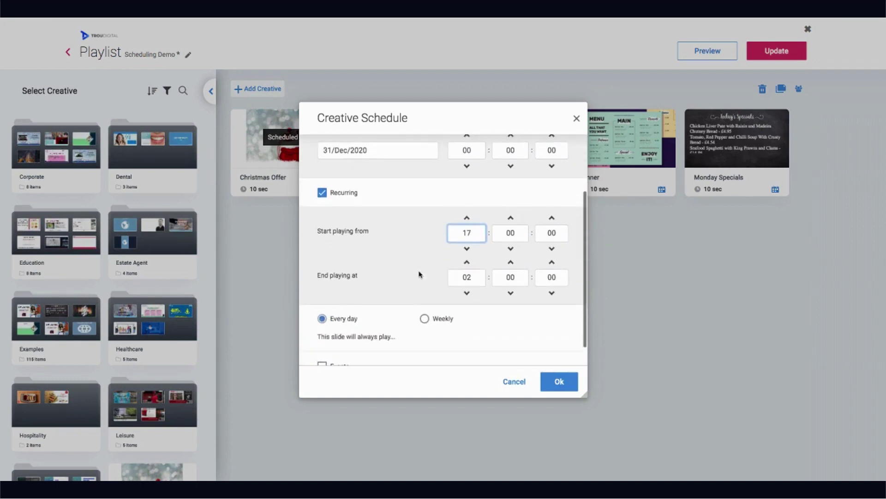
pyautogui.press('BackSpace')
pyautogui.press('BackSpace')
pyautogui.write('08')
pyautogui.click(479, 279)
pyautogui.press('BackSpace')
pyautogui.press('BackSpace')
pyautogui.write('11')
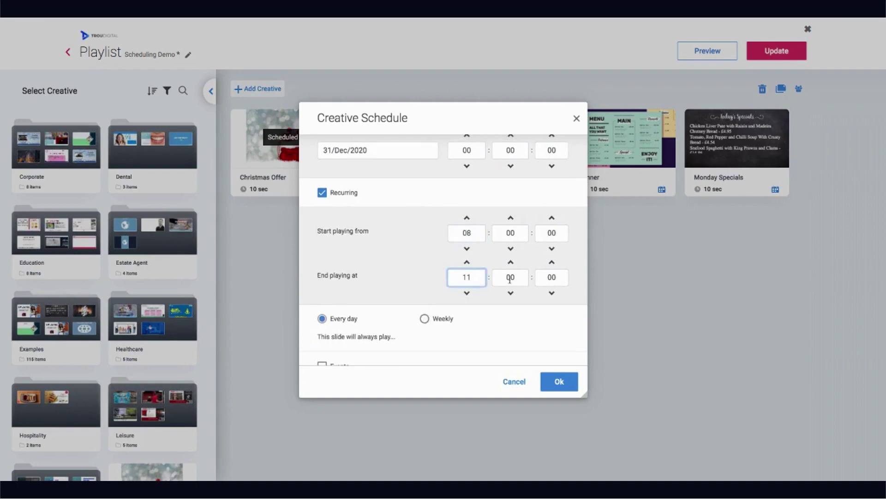
pyautogui.click(509, 279)
pyautogui.press('BackSpace')
pyautogui.press('BackSpace')
pyautogui.write('59')
pyautogui.scroll(1, 434, 229)
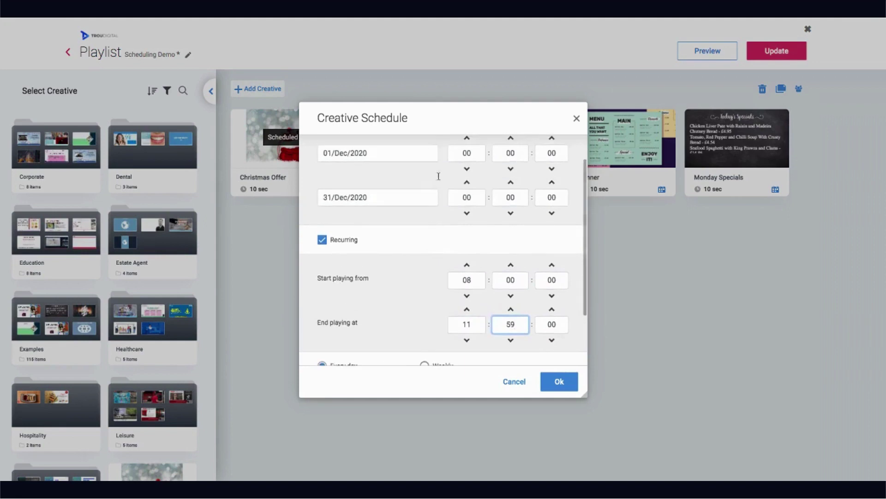
pyautogui.scroll(1, 433, 157)
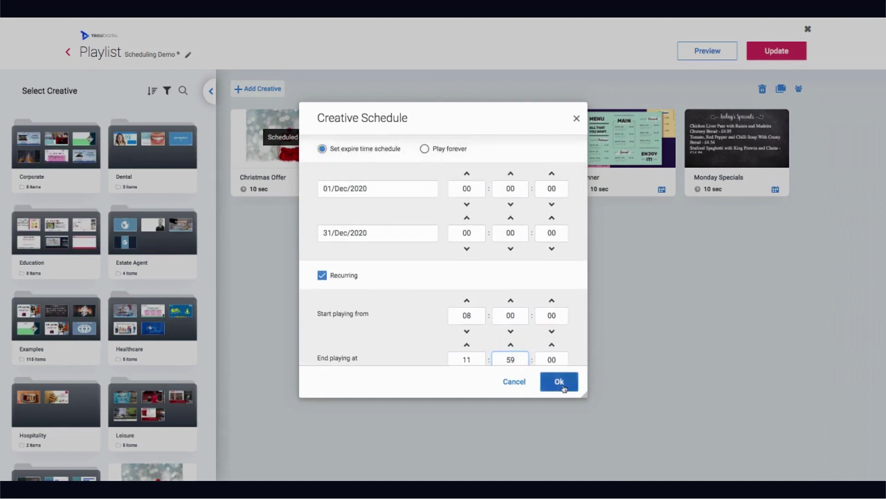
pyautogui.click(564, 389)
# Reopen Breakfast's schedule to verify the settings, then close it.
pyautogui.click(400, 140)
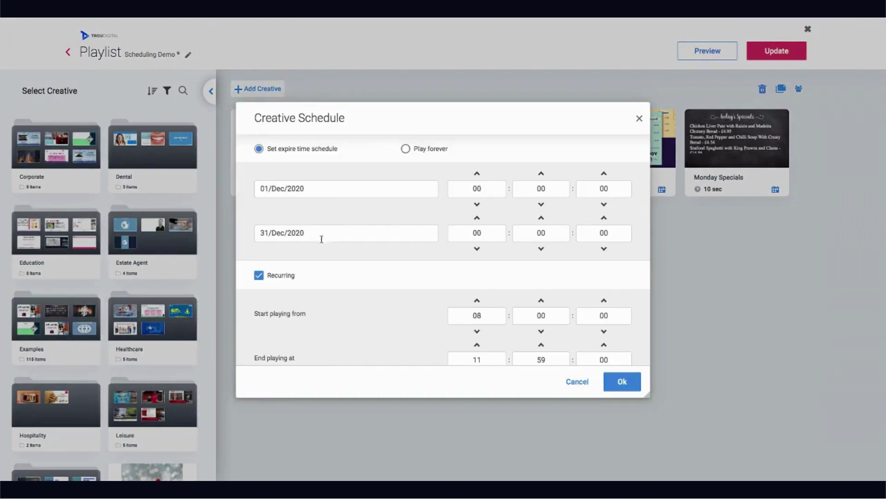
pyautogui.scroll(-2, 303, 252)
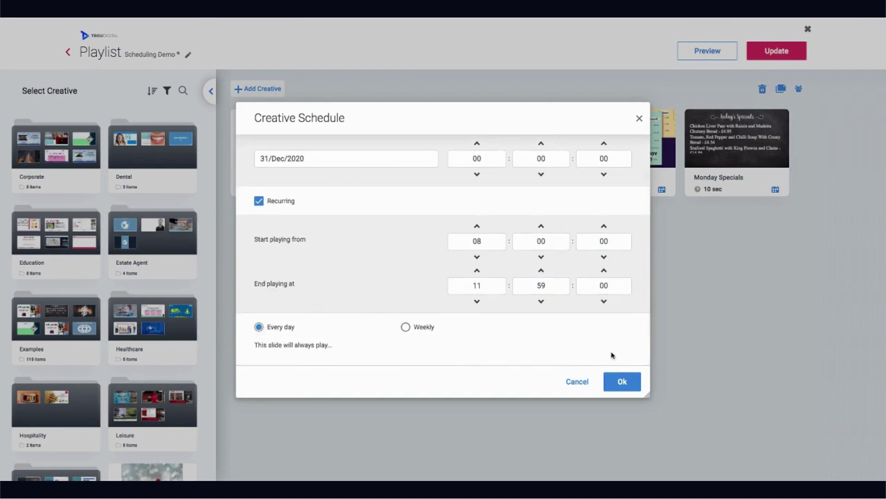
pyautogui.click(624, 380)
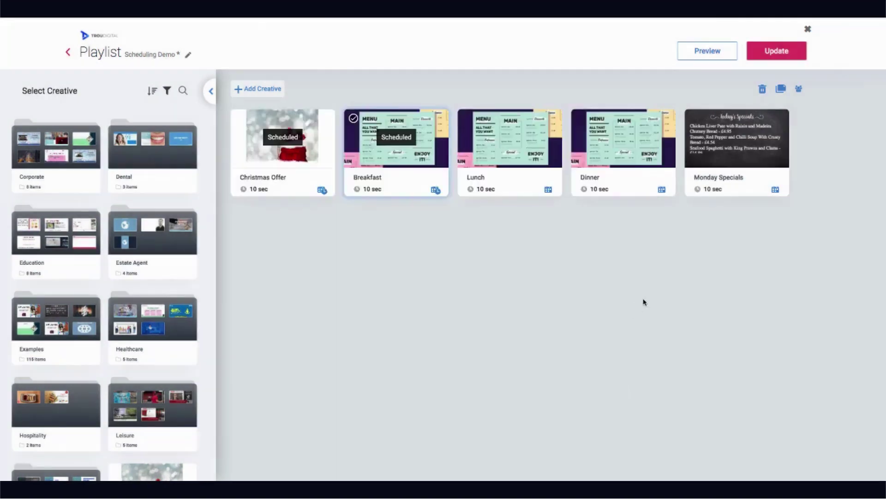
# Set Monday Specials to a weekly schedule with only Monday ticked.
pyautogui.moveTo(739, 141)
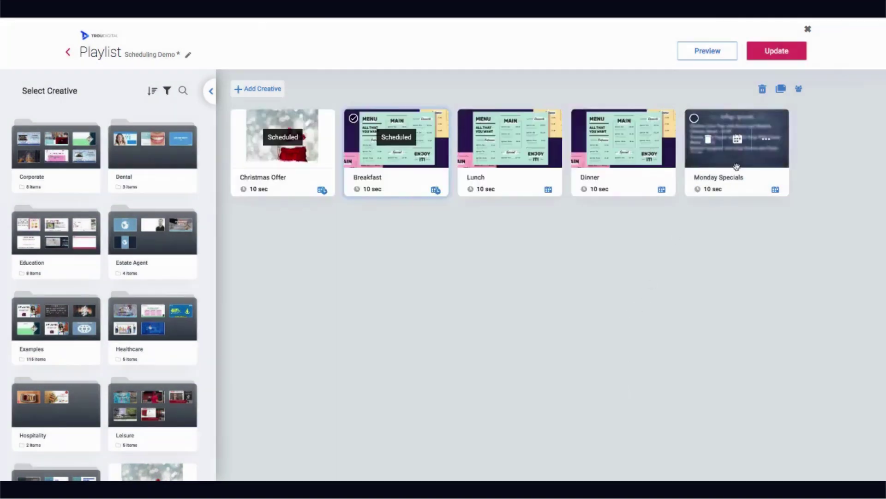
pyautogui.click(739, 140)
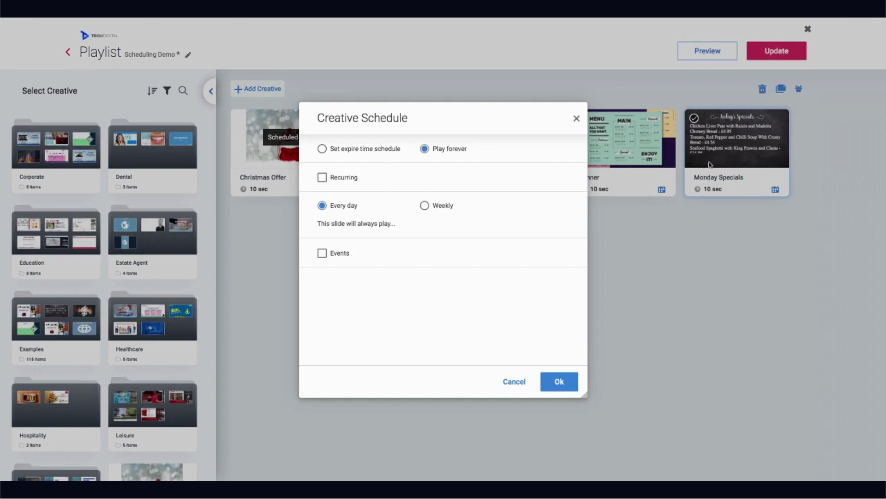
pyautogui.click(426, 206)
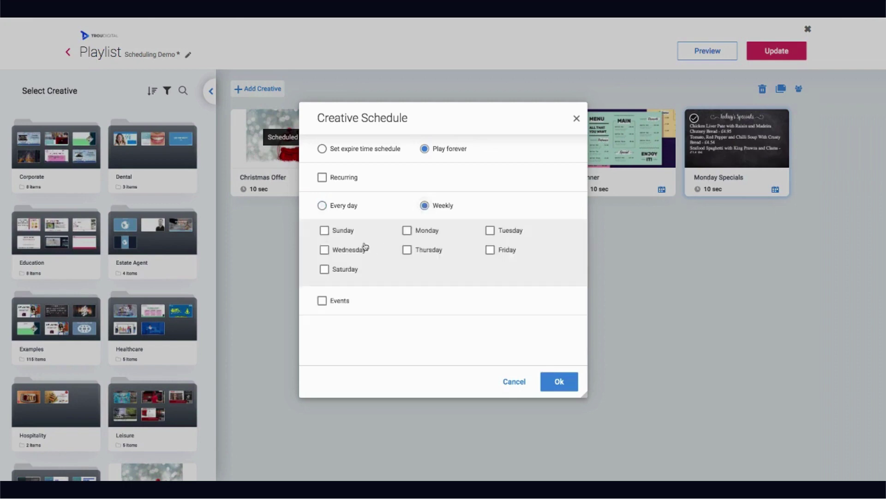
pyautogui.click(407, 232)
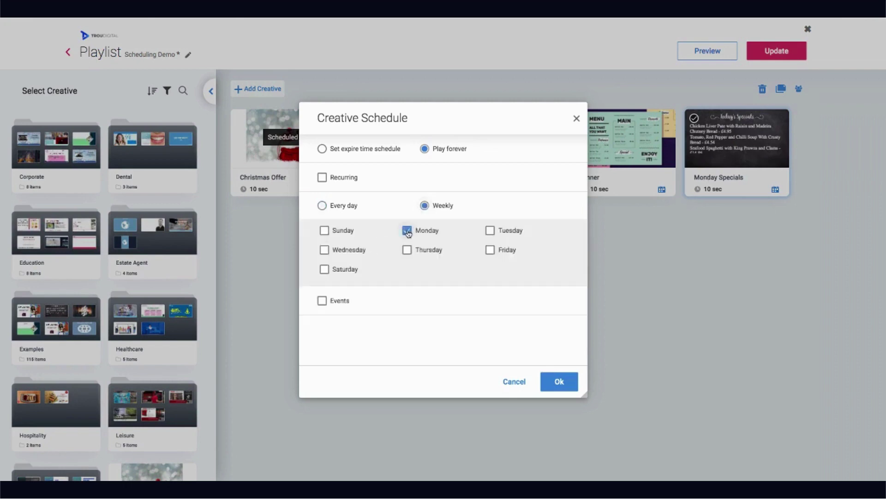
pyautogui.click(491, 231)
pyautogui.click(325, 249)
pyautogui.click(406, 250)
pyautogui.click(491, 250)
pyautogui.click(491, 230)
pyautogui.click(490, 250)
pyautogui.click(407, 249)
pyautogui.click(325, 250)
pyautogui.click(559, 381)
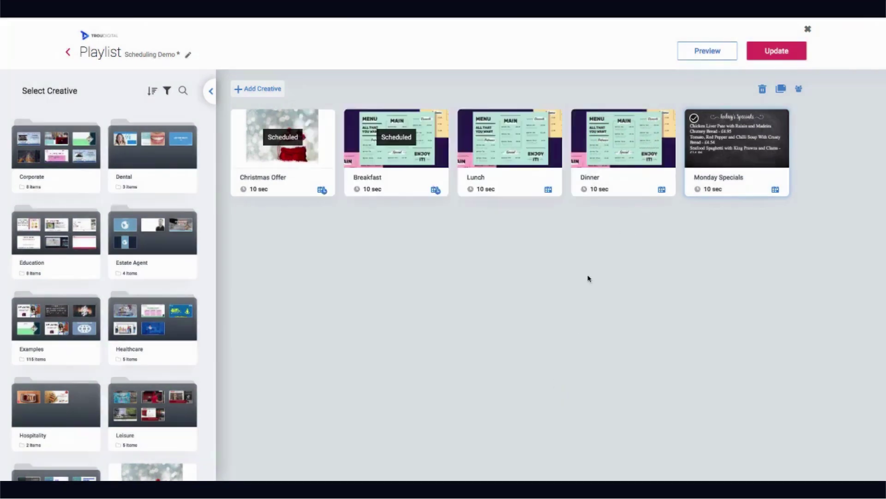
pyautogui.moveTo(741, 140)
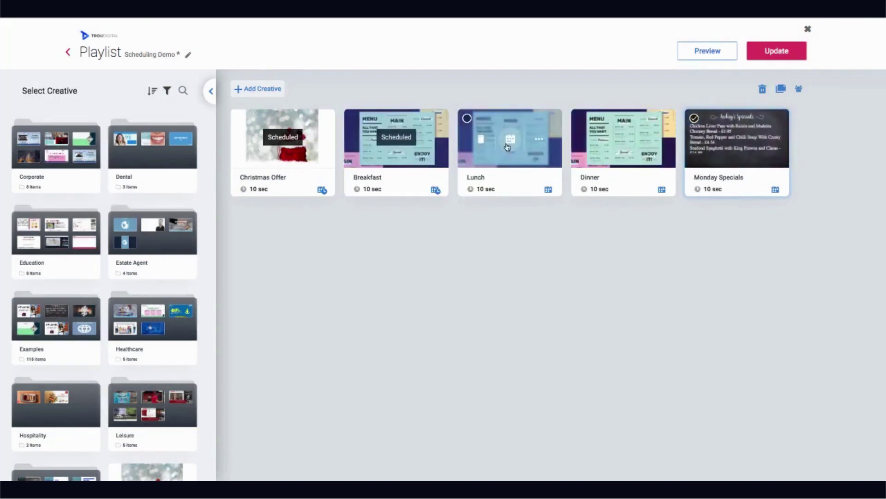
# Open Lunch's schedule and try the expiry-date, daily-hours and weekday options.
pyautogui.click(510, 140)
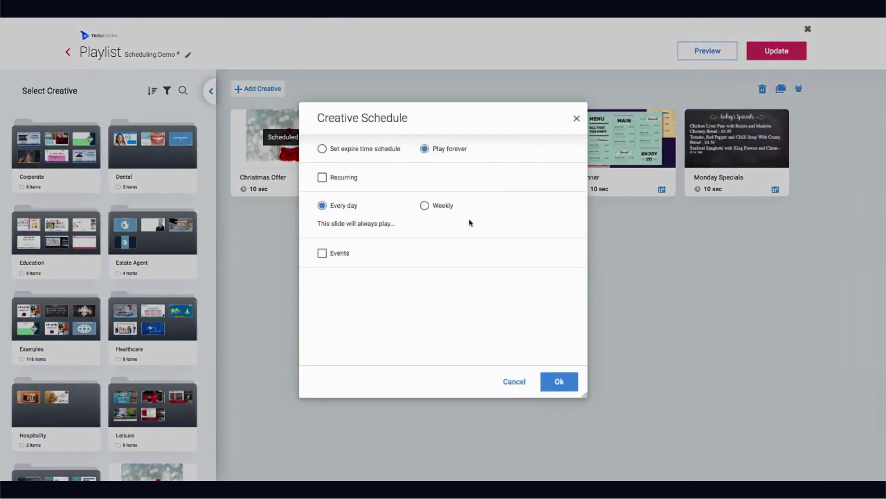
pyautogui.click(353, 150)
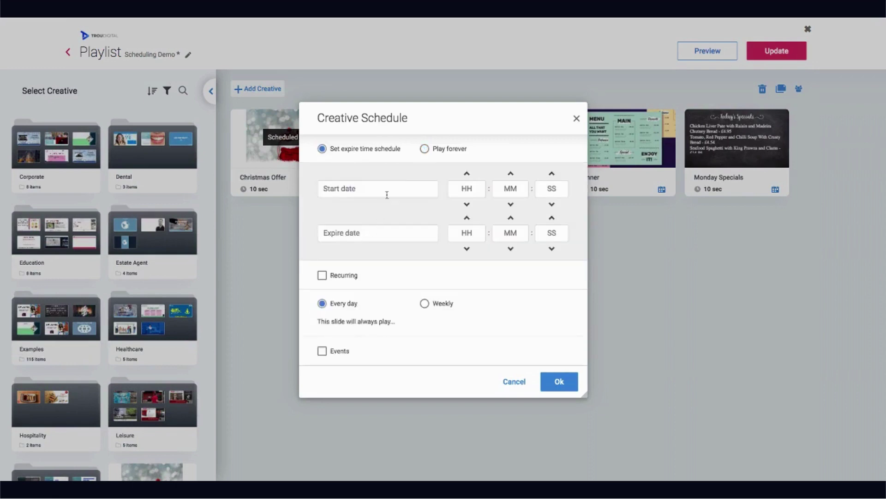
pyautogui.scroll(-1, 329, 310)
pyautogui.scroll(1, 329, 309)
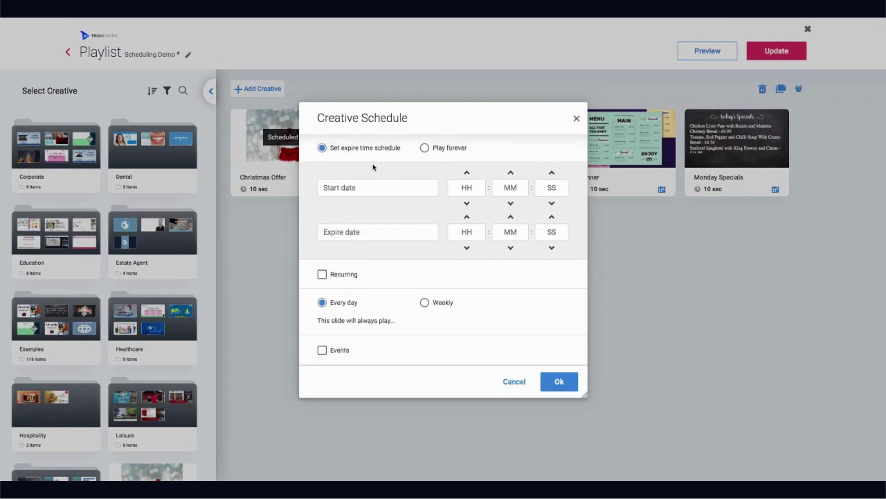
pyautogui.click(321, 274)
pyautogui.scroll(-2, 392, 221)
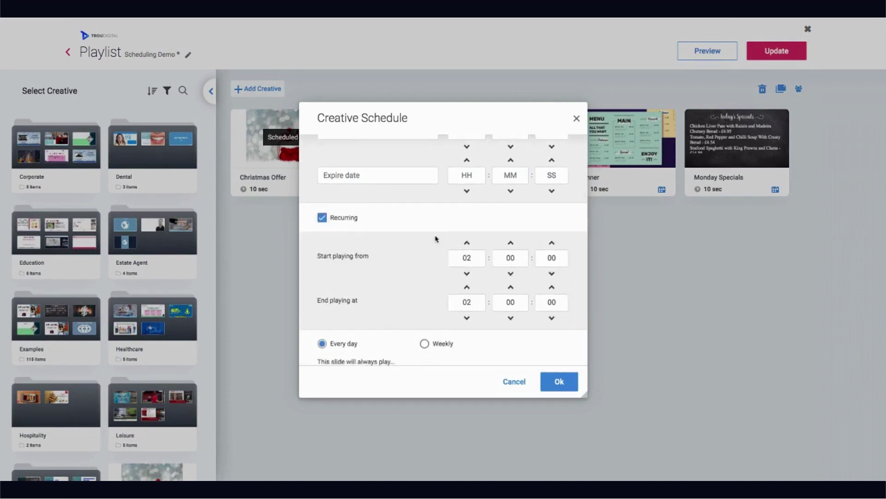
pyautogui.scroll(-2, 400, 301)
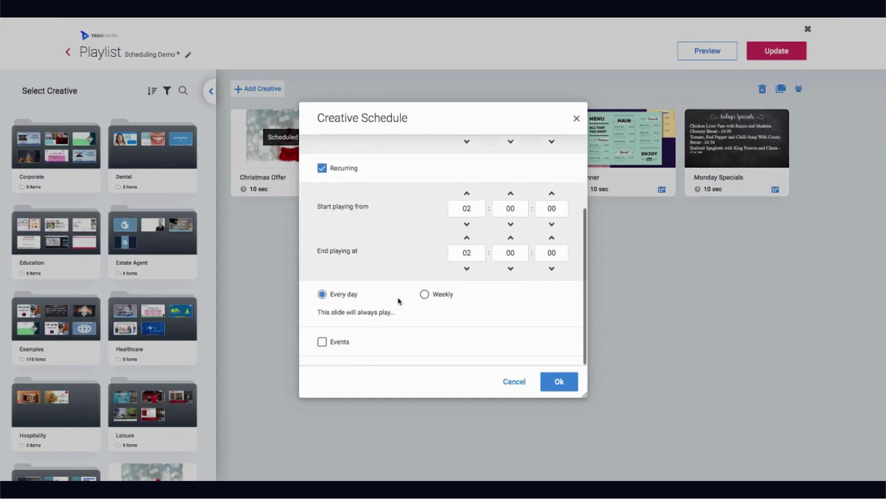
pyautogui.click(424, 294)
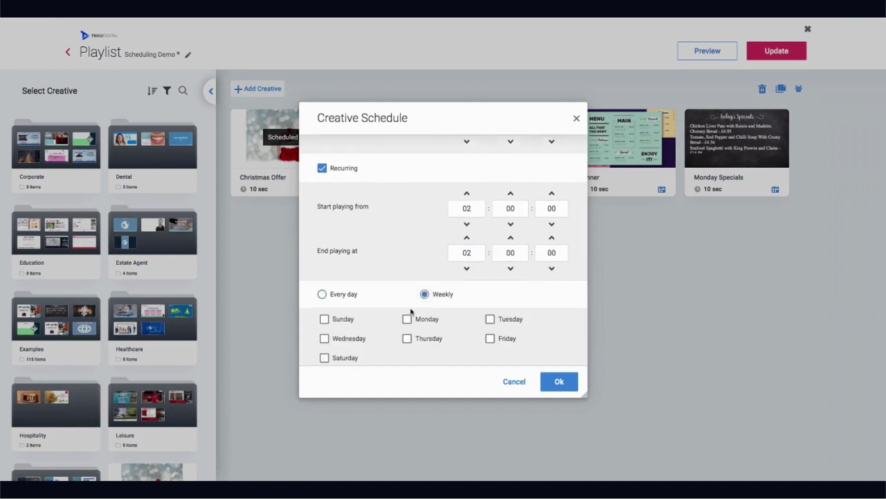
pyautogui.scroll(-1, 412, 310)
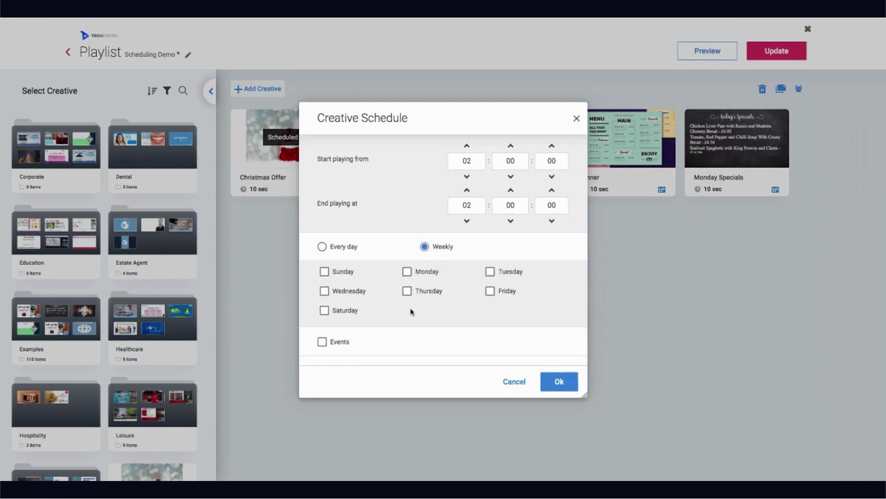
pyautogui.scroll(3, 411, 311)
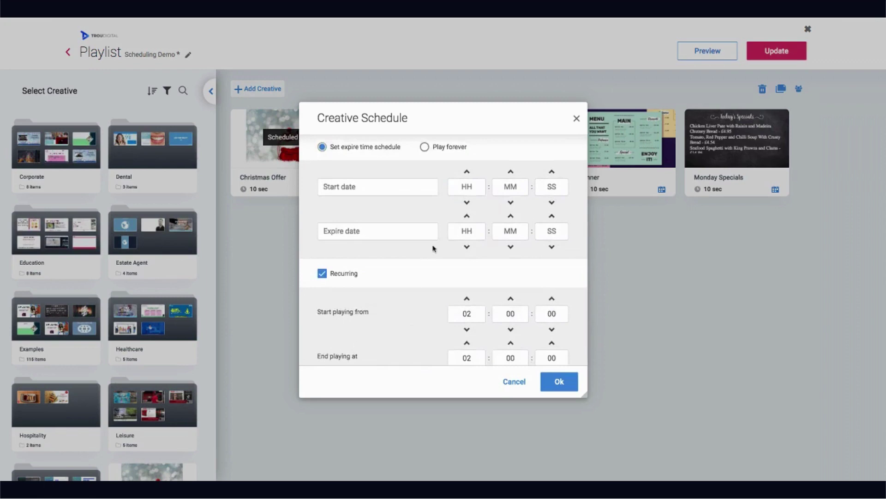
# Set Lunch to play forever, recurring every day, and confirm.
pyautogui.click(434, 146)
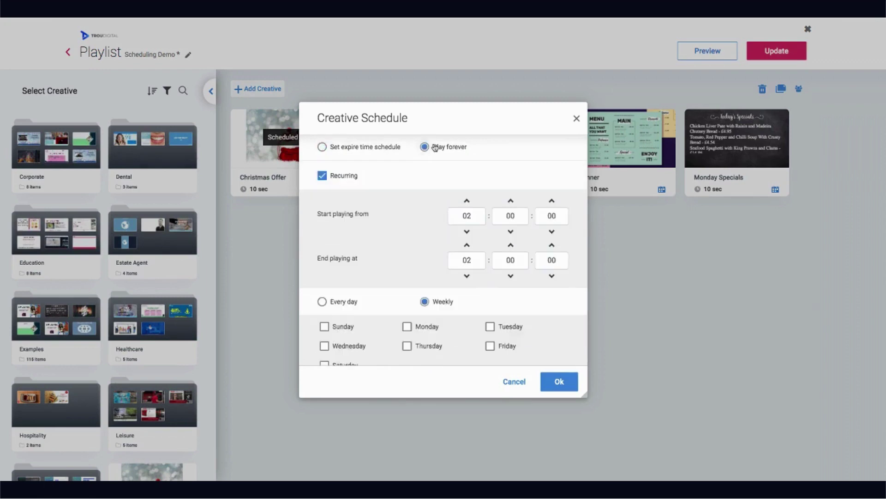
pyautogui.click(321, 303)
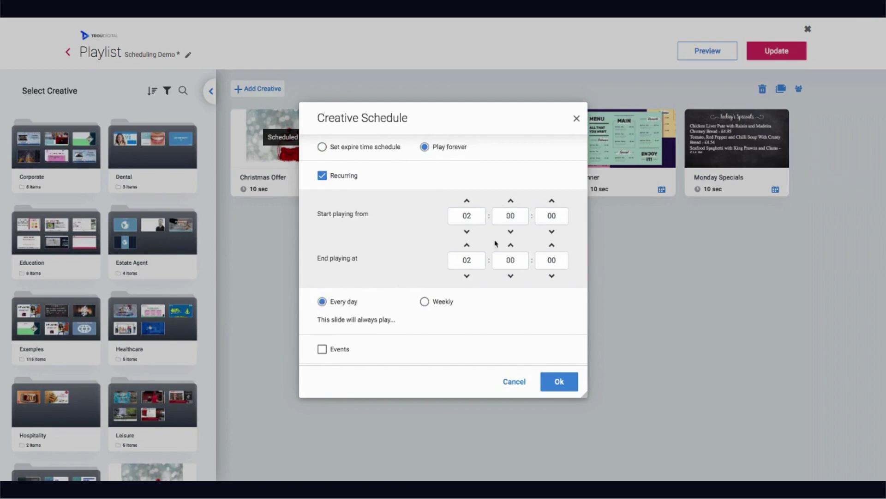
pyautogui.click(545, 377)
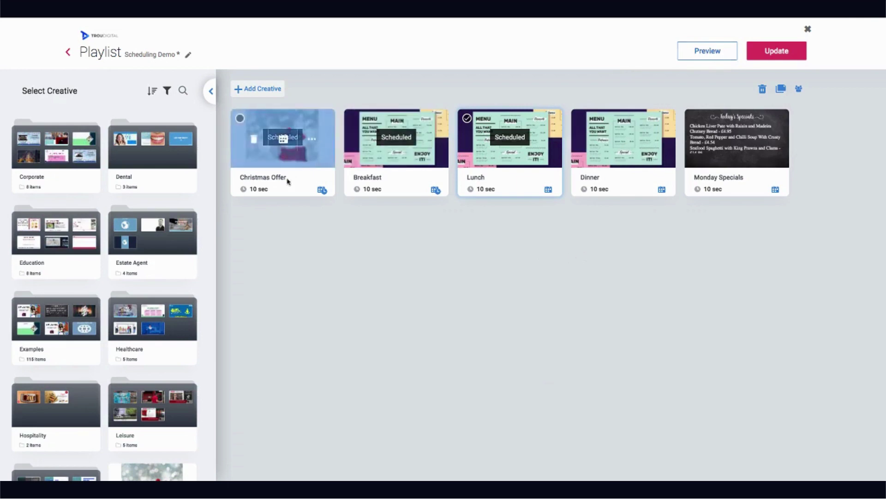
# Save the Scheduling Demo playlist with Update.
pyautogui.moveTo(403, 166)
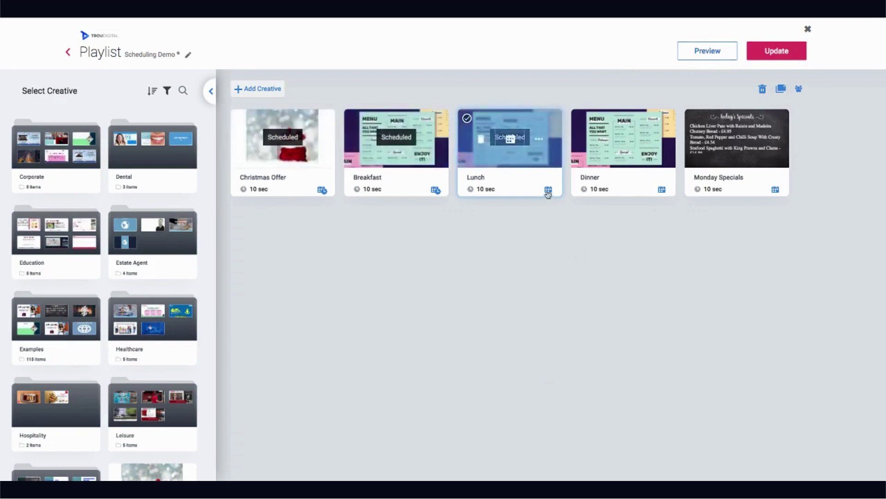
pyautogui.moveTo(653, 144)
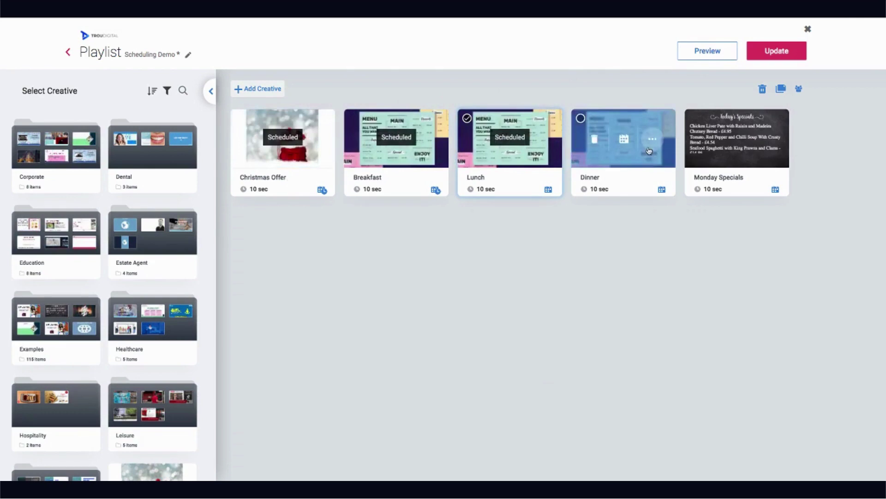
pyautogui.click(775, 55)
# Edit My Screen and drag Christmas Promotions into its playlist area.
pyautogui.moveTo(383, 173)
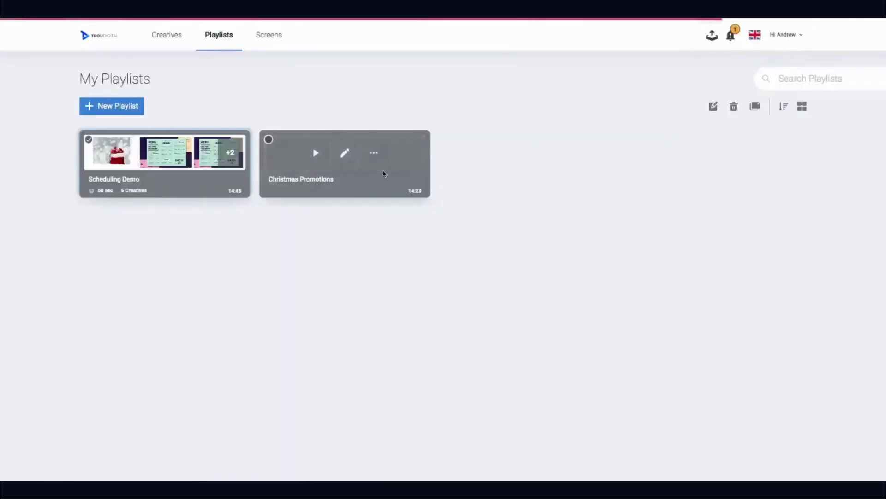
pyautogui.click(263, 42)
pyautogui.moveTo(136, 176)
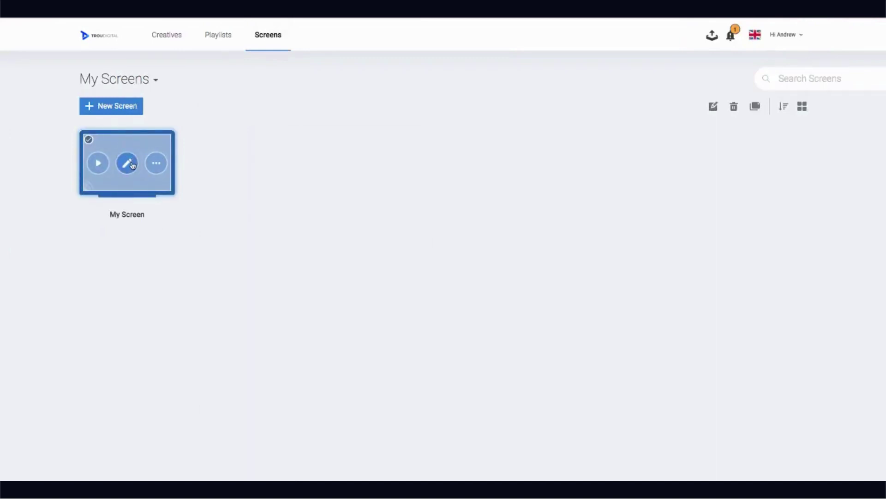
pyautogui.click(132, 165)
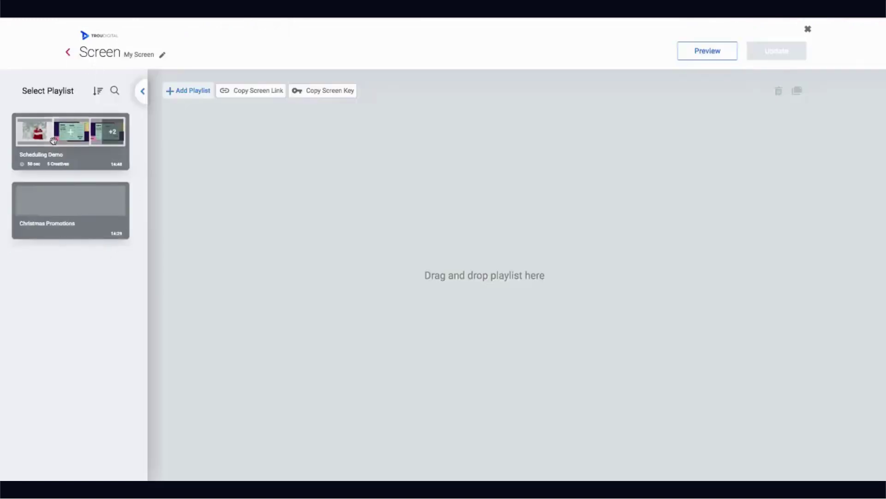
pyautogui.moveTo(77, 212); pyautogui.dragTo(214, 189)
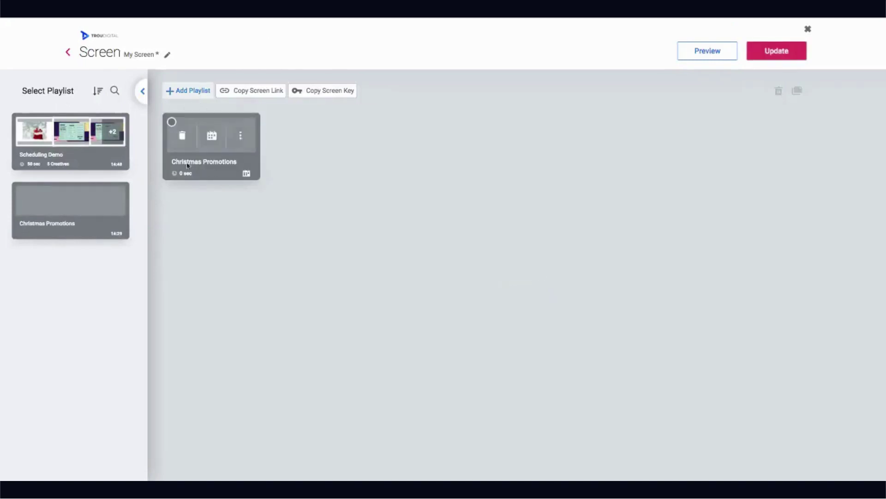
pyautogui.moveTo(184, 163)
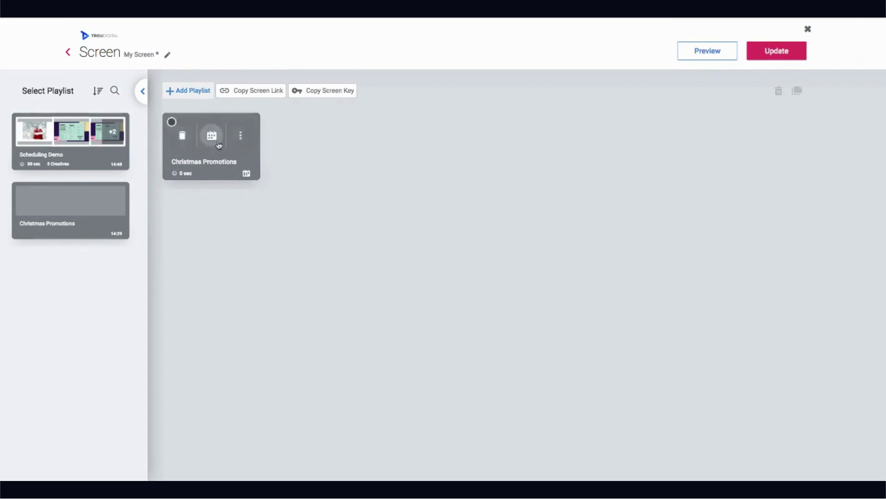
# Schedule Christmas Promotions for 01/Dec/2020–31/Dec/2020, then add Scheduling Demo to My Screen.
pyautogui.click(212, 136)
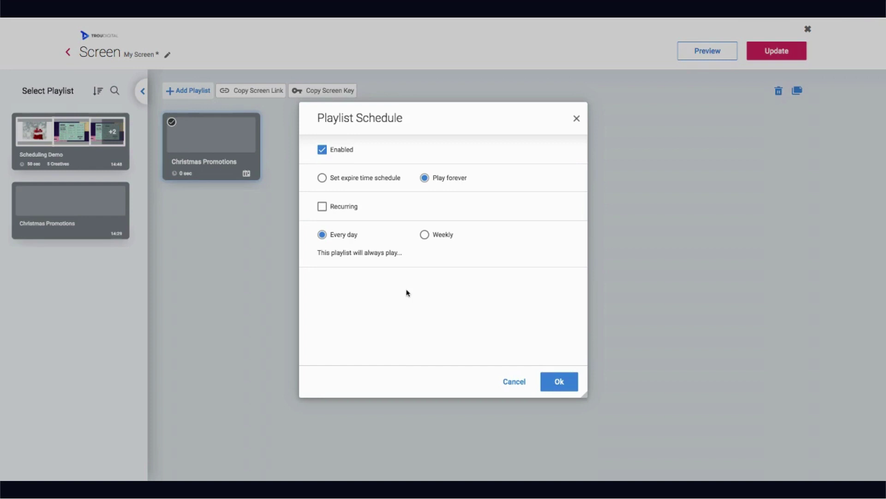
pyautogui.click(365, 182)
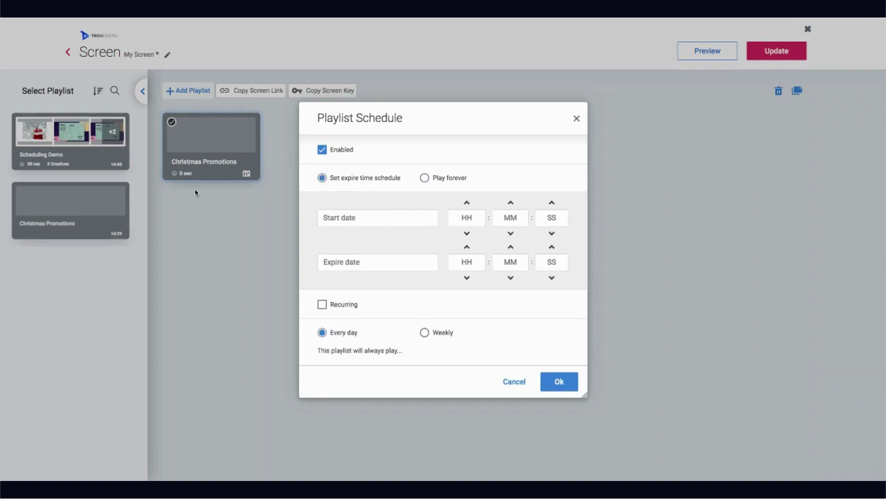
pyautogui.click(359, 224)
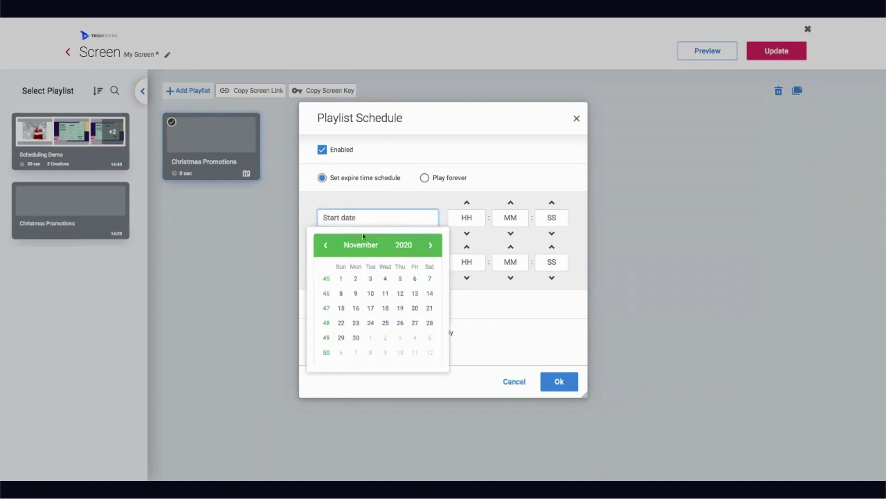
pyautogui.click(430, 245)
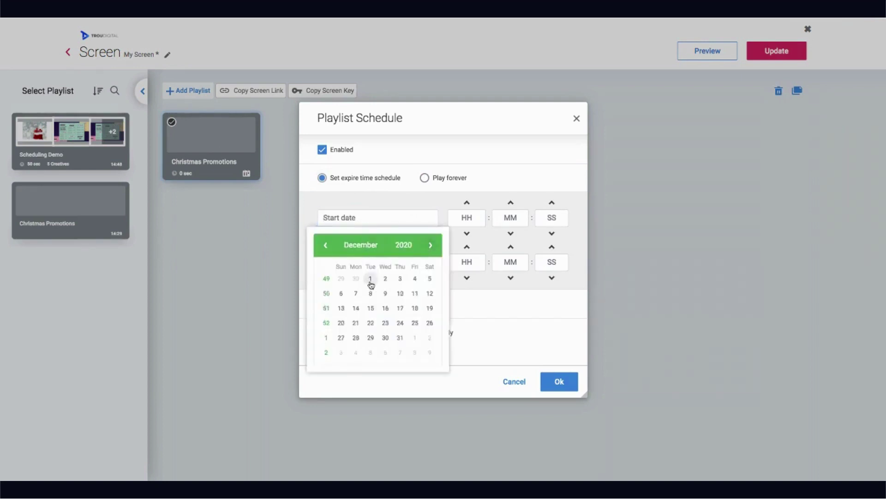
pyautogui.click(370, 279)
pyautogui.click(376, 263)
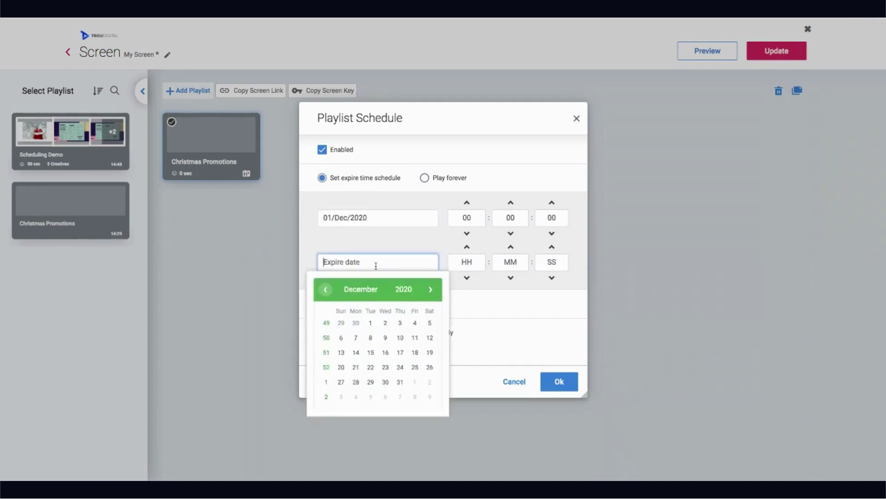
pyautogui.click(400, 382)
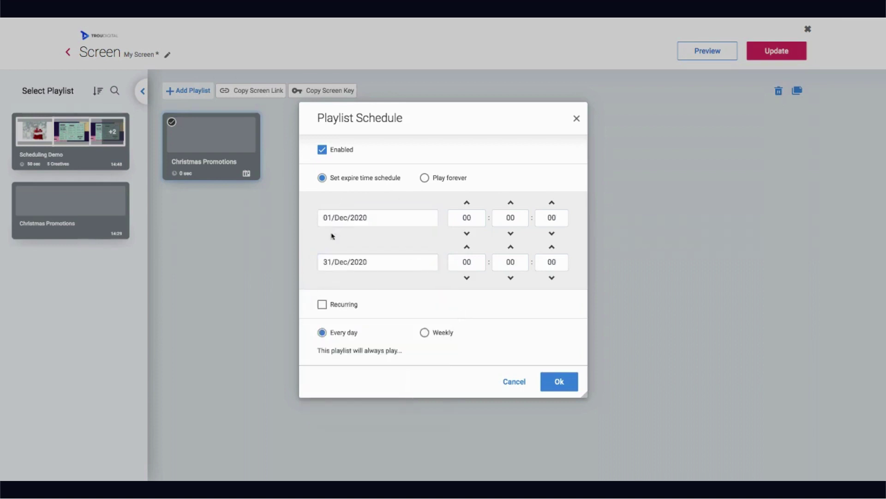
pyautogui.click(559, 383)
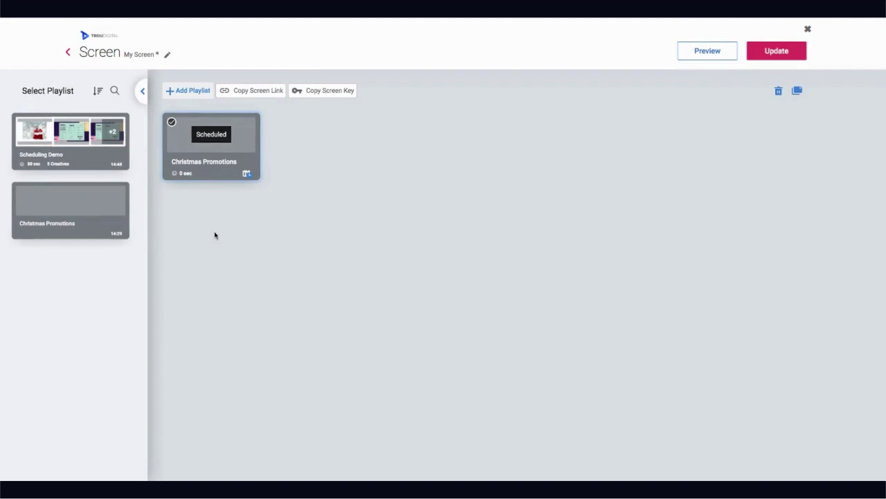
pyautogui.click(71, 136)
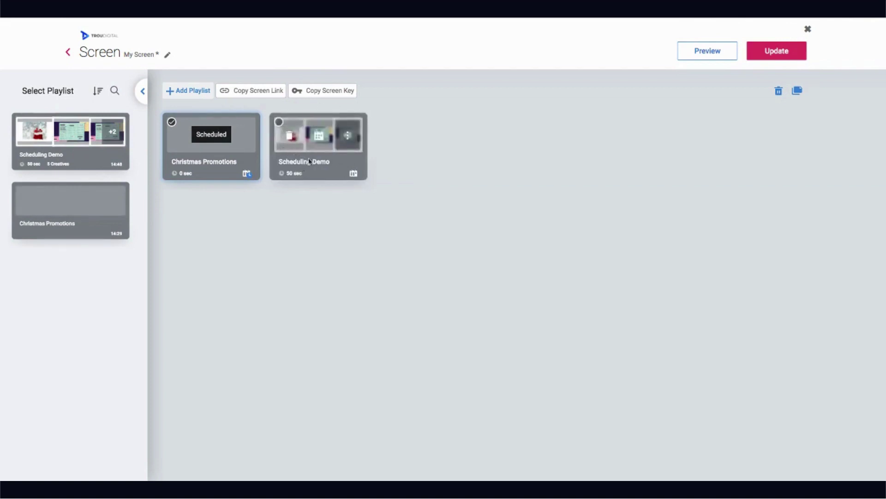
# Open the Scheduling Demo playlist's schedule and set its start date to 01/Jan/2021.
pyautogui.click(318, 146)
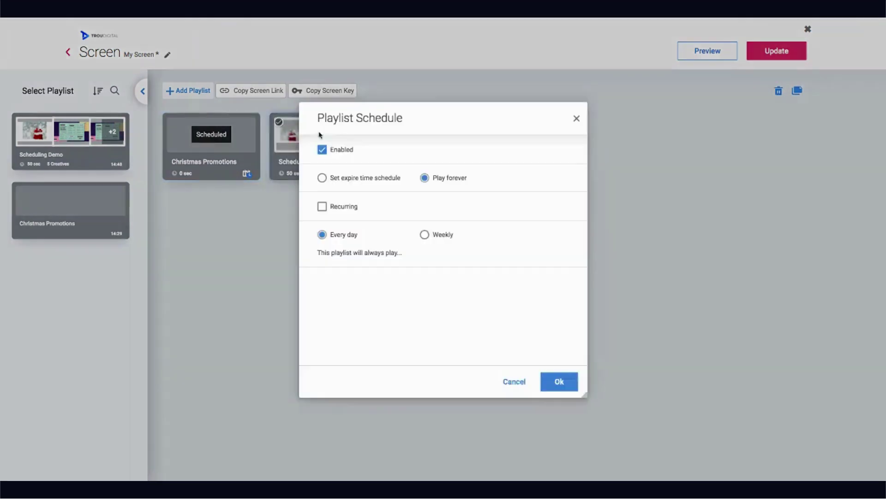
pyautogui.click(358, 179)
pyautogui.click(382, 217)
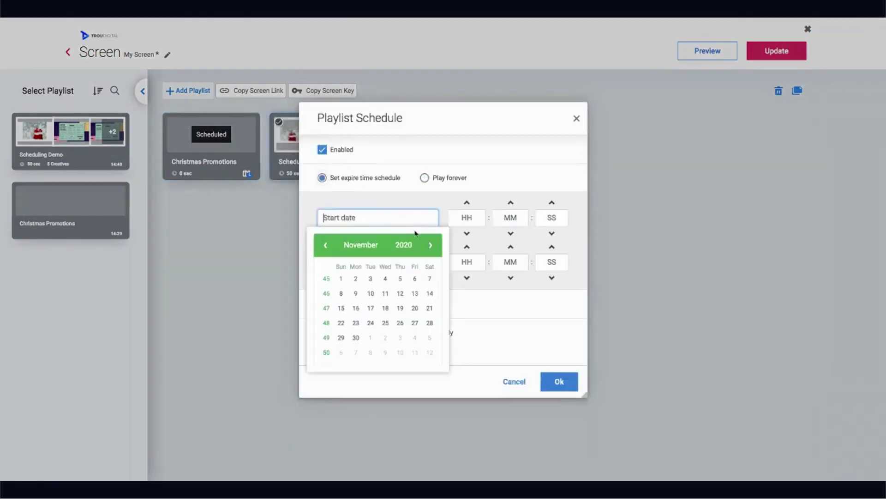
pyautogui.click(432, 246)
pyautogui.click(431, 246)
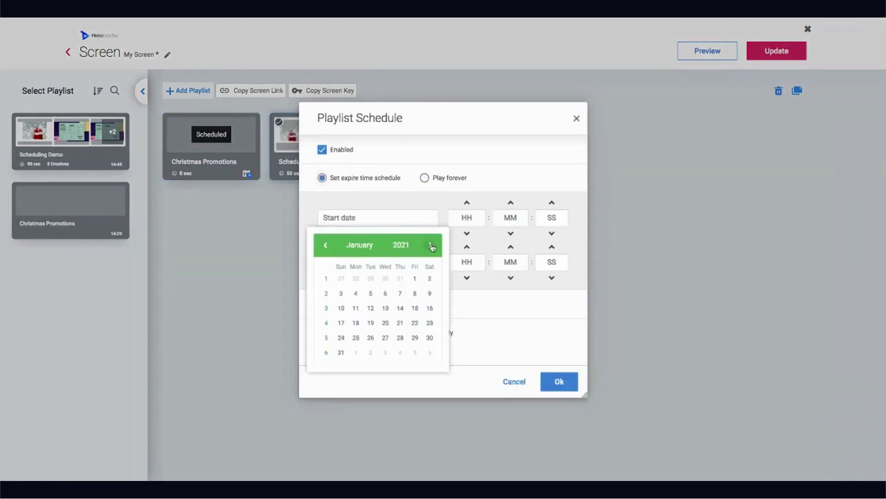
pyautogui.click(415, 278)
# Set the expiry date to 31/Jan/2021, confirm the schedule, and exit the My Screen editor.
pyautogui.click(391, 262)
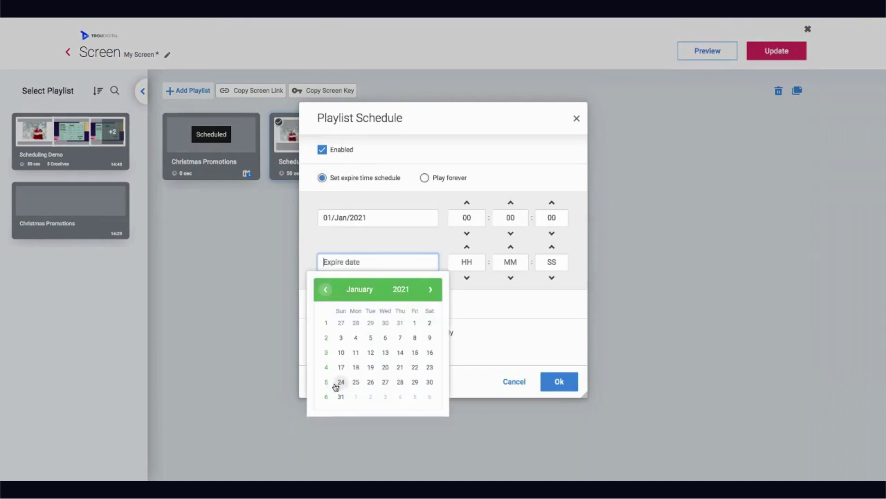
pyautogui.click(340, 396)
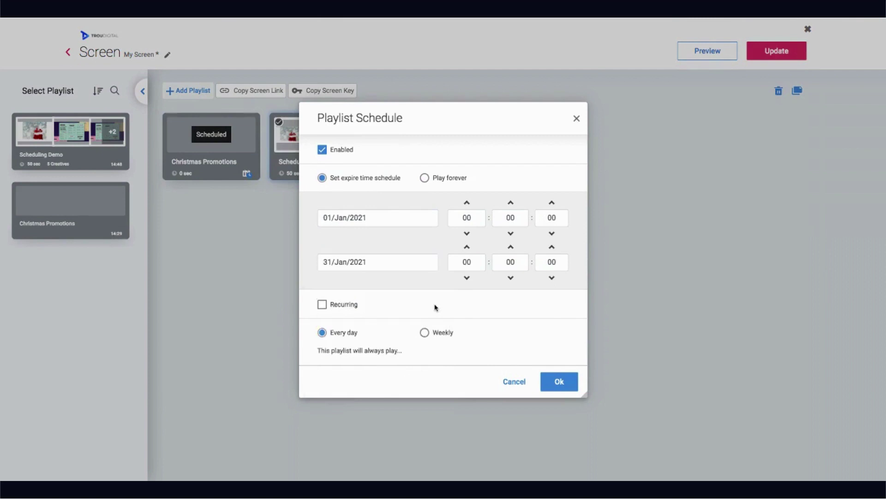
pyautogui.click(559, 382)
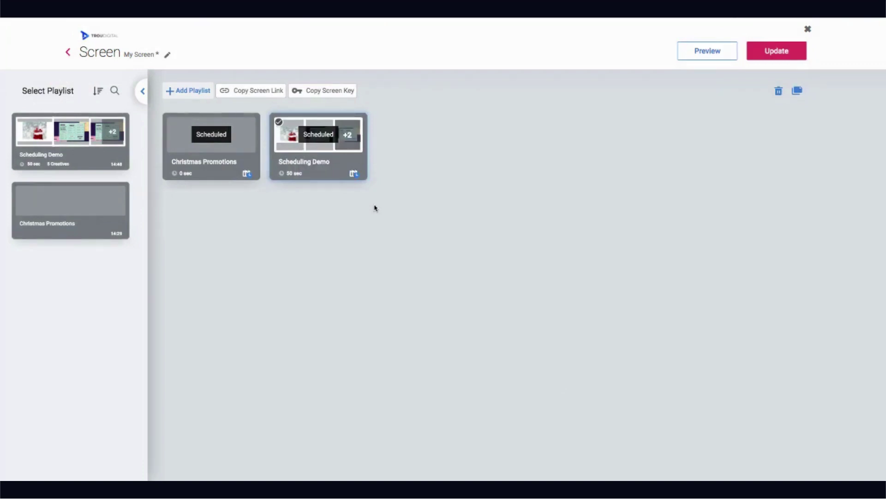
pyautogui.click(68, 54)
# Answer the Close Edit prompt and open the Scheduling Demo playlist from Playlists.
pyautogui.click(476, 276)
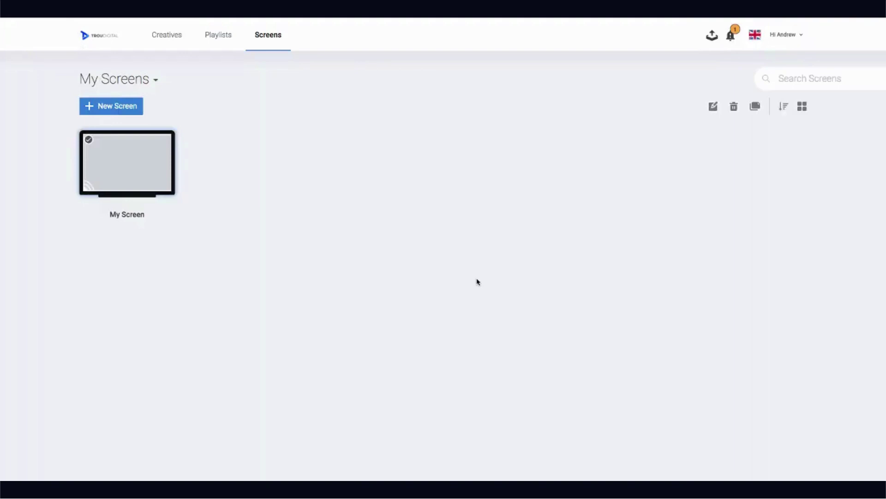
pyautogui.click(226, 37)
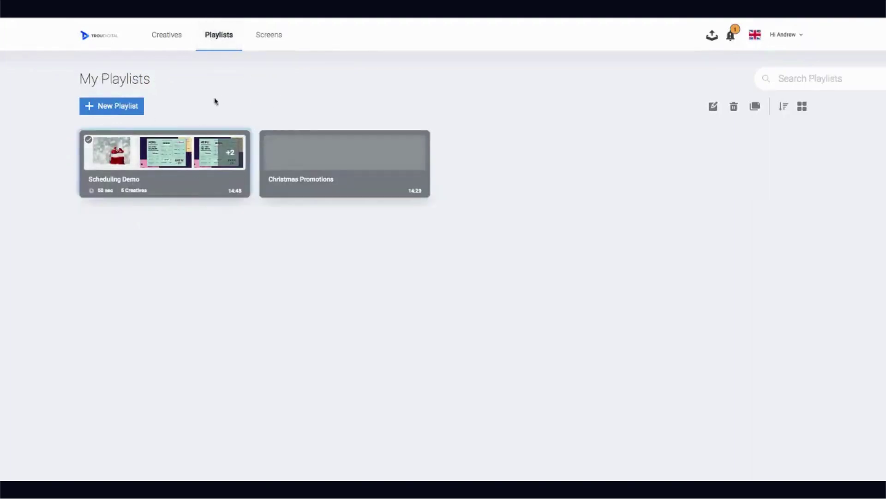
pyautogui.click(169, 150)
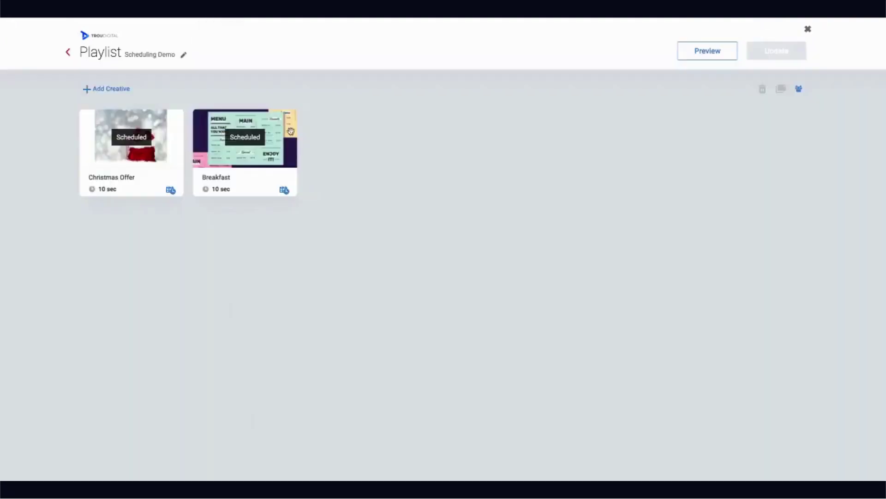
# Leave the Scheduling Demo playlist editor and return to the Screens list.
pyautogui.moveTo(247, 112)
pyautogui.click(68, 52)
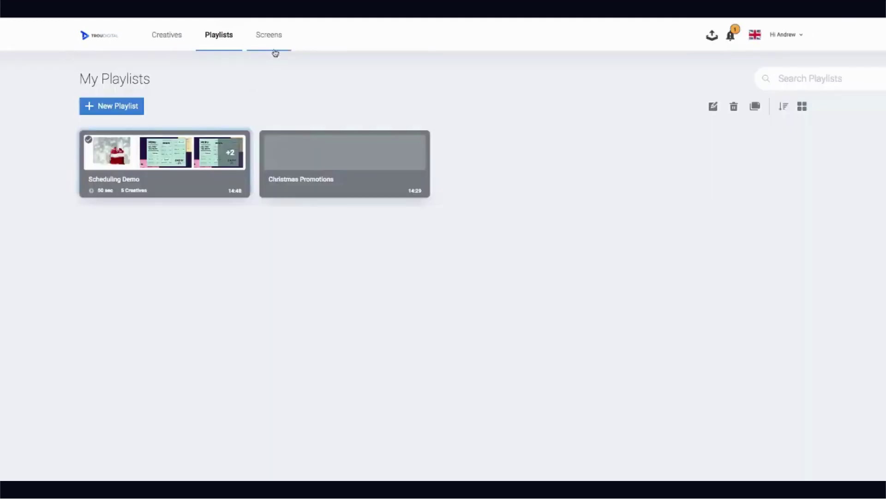
pyautogui.click(271, 44)
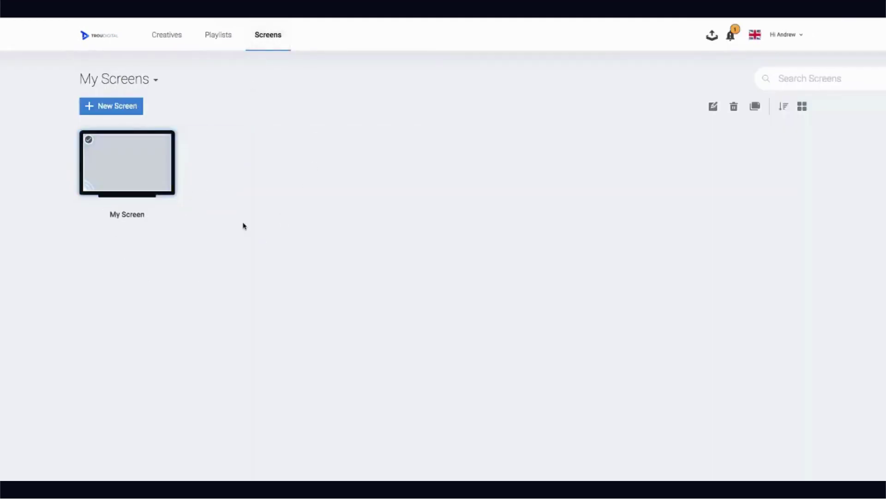